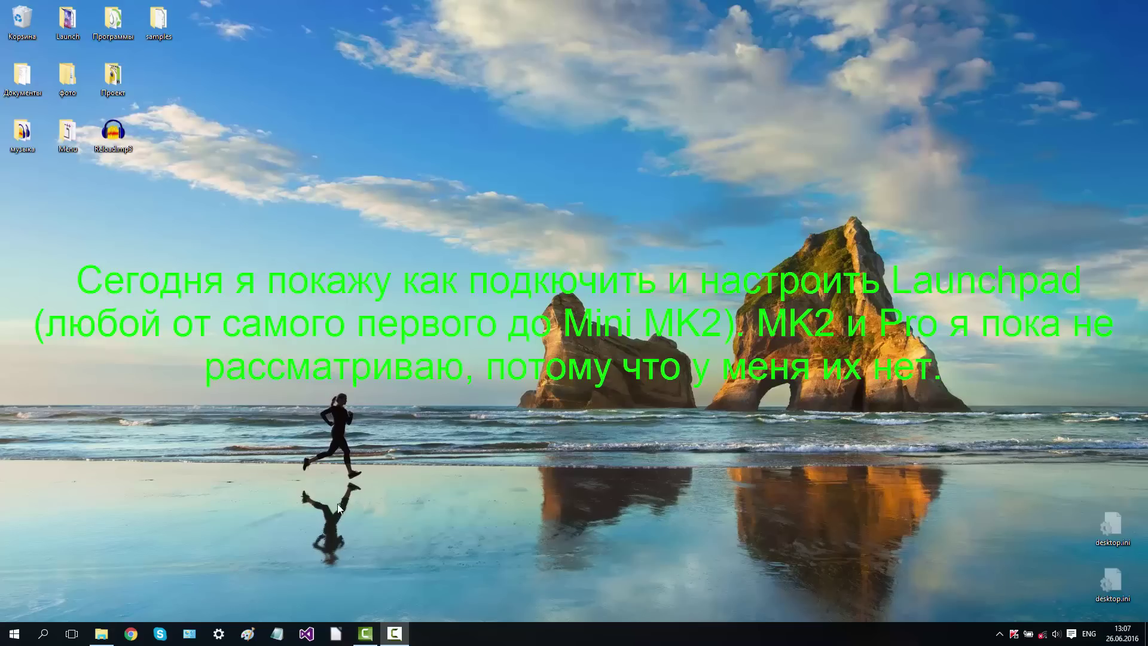
- Open the Ableton Live 9 Suite v9.6.1 WIN[FINAL] folder in the Torrents folder on drive D
click(101, 633)
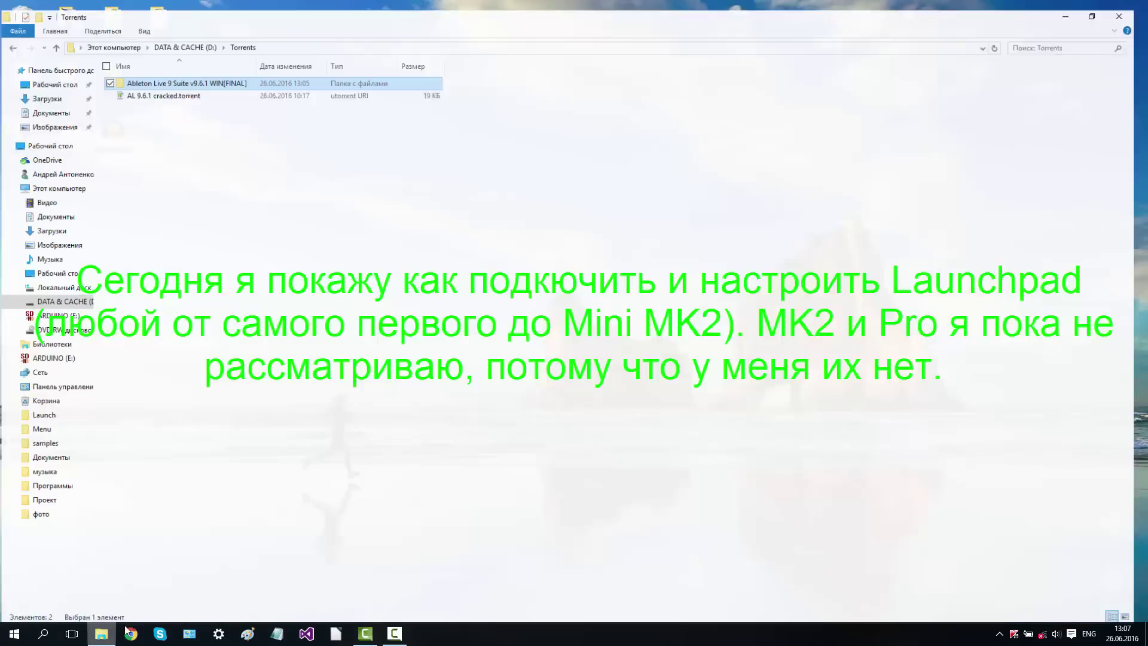
click(174, 88)
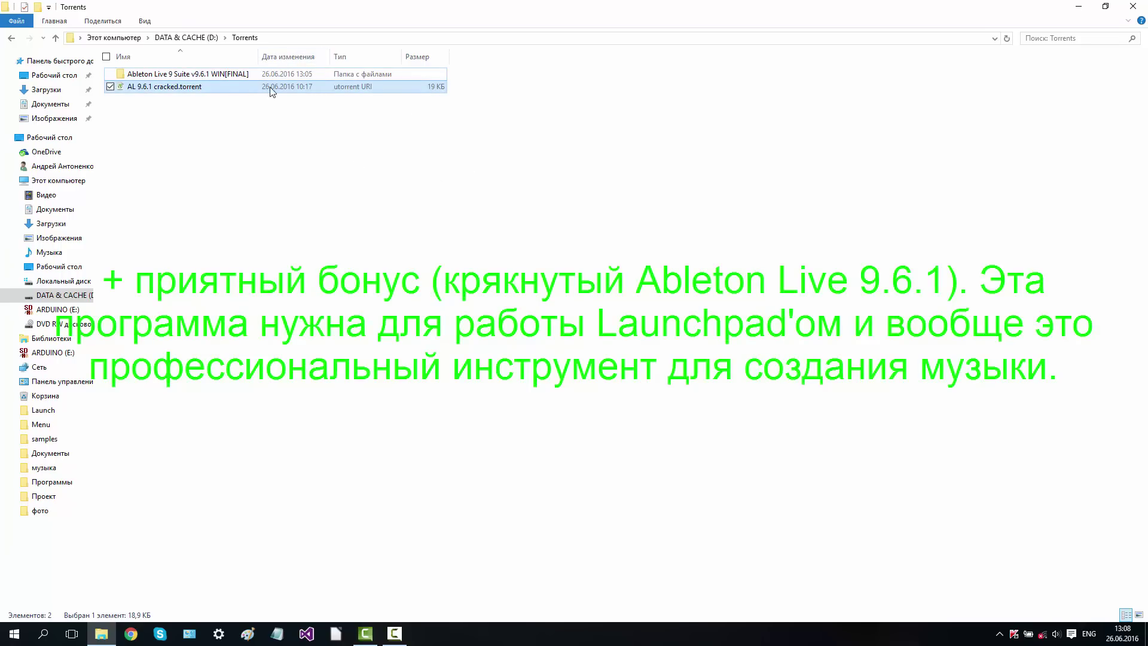
click(199, 75)
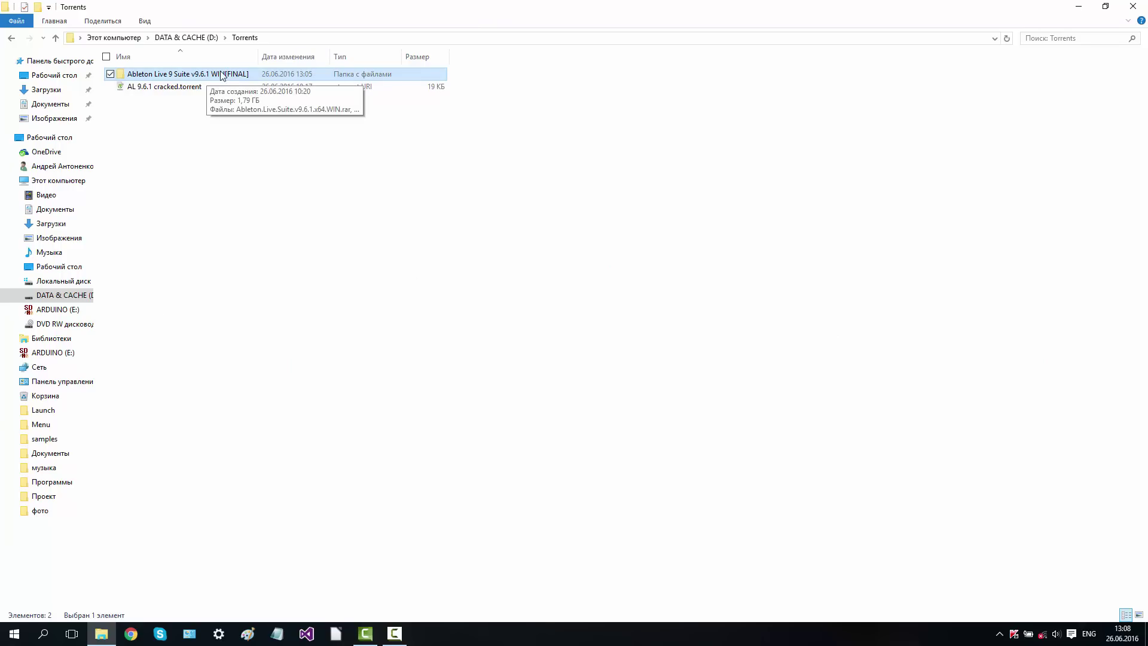
double_click(221, 74)
drag(213, 120, 257, 74)
drag(427, 144, 433, 68)
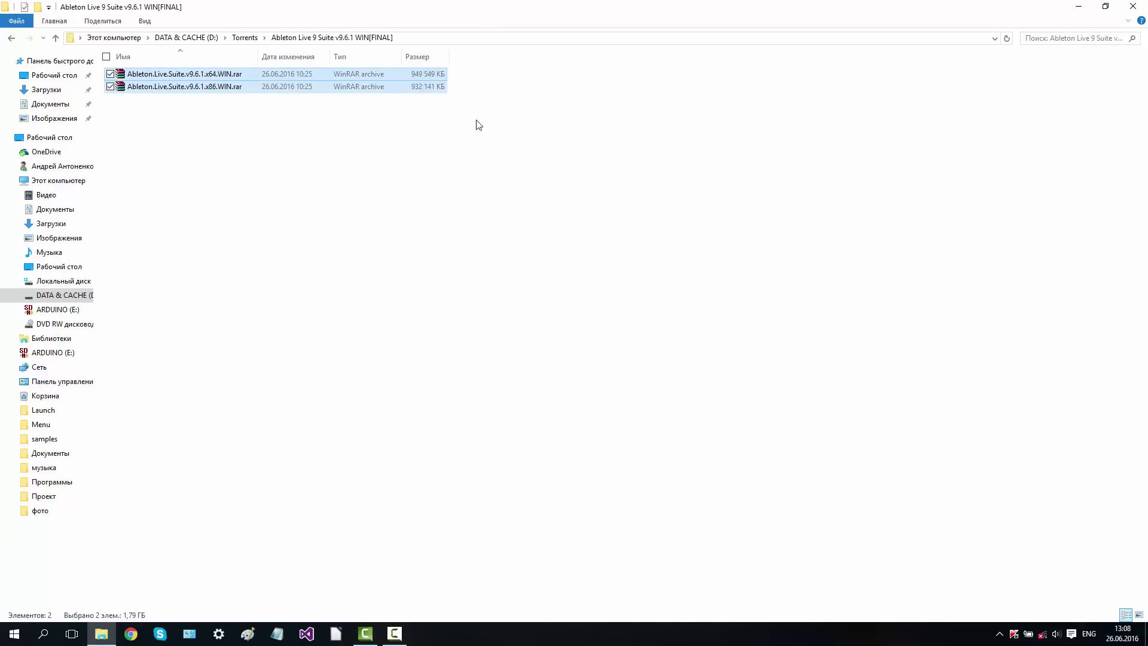
click(476, 120)
- Extract the Ableton.Live.Suite.v9.6.1.x64.WIN.rar archive into the current folder
click(277, 74)
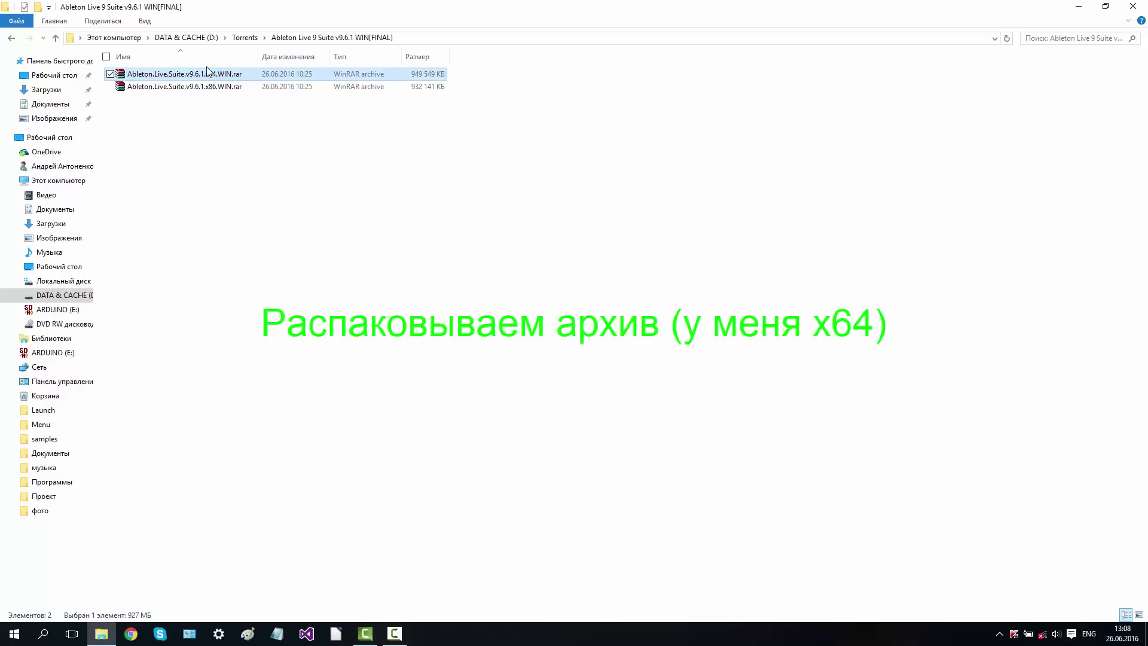
right_click(214, 76)
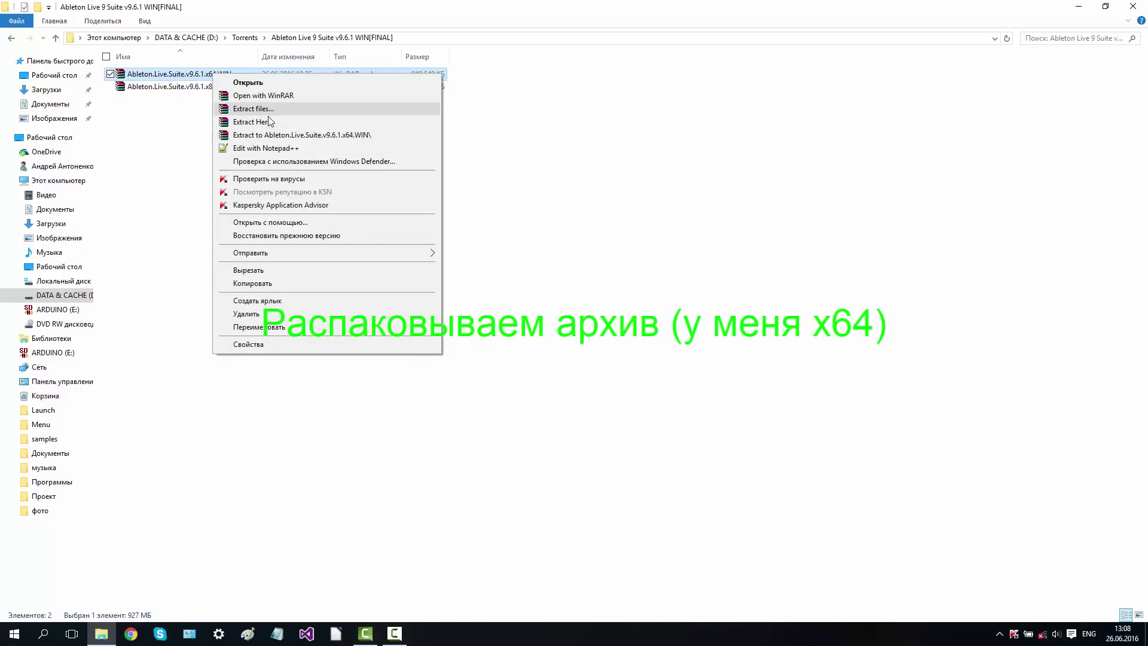
click(269, 122)
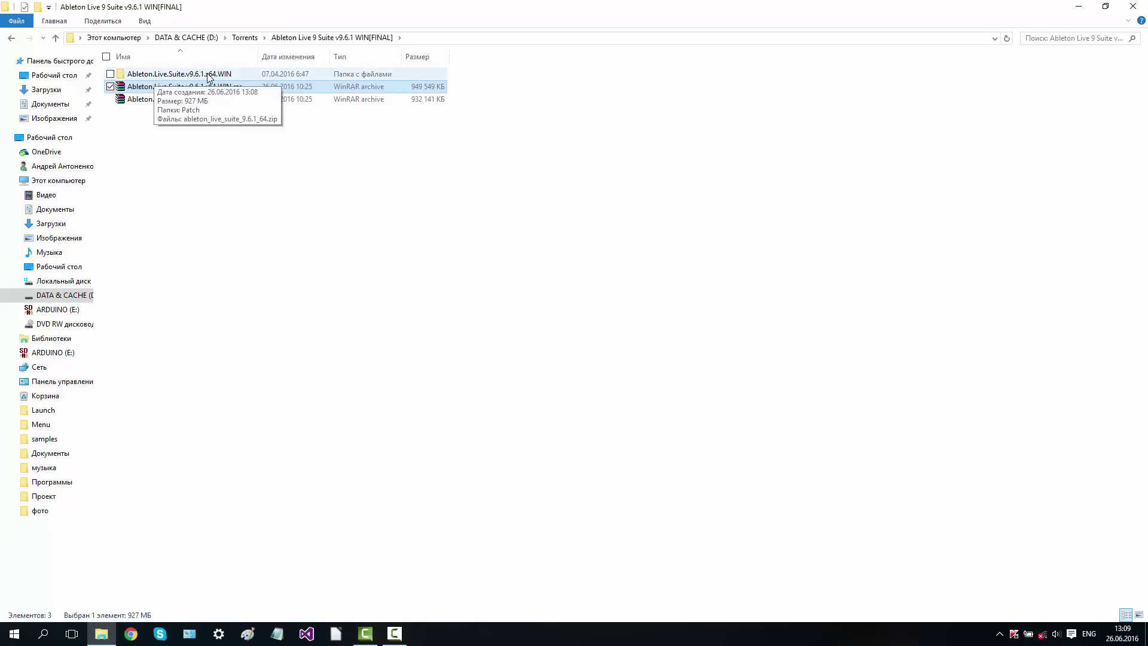
- Extract ableton_live_suite_9.6.1_64.zip in place inside the Ableton.Live.Suite.v9.6.1.x64.WIN folder
double_click(154, 74)
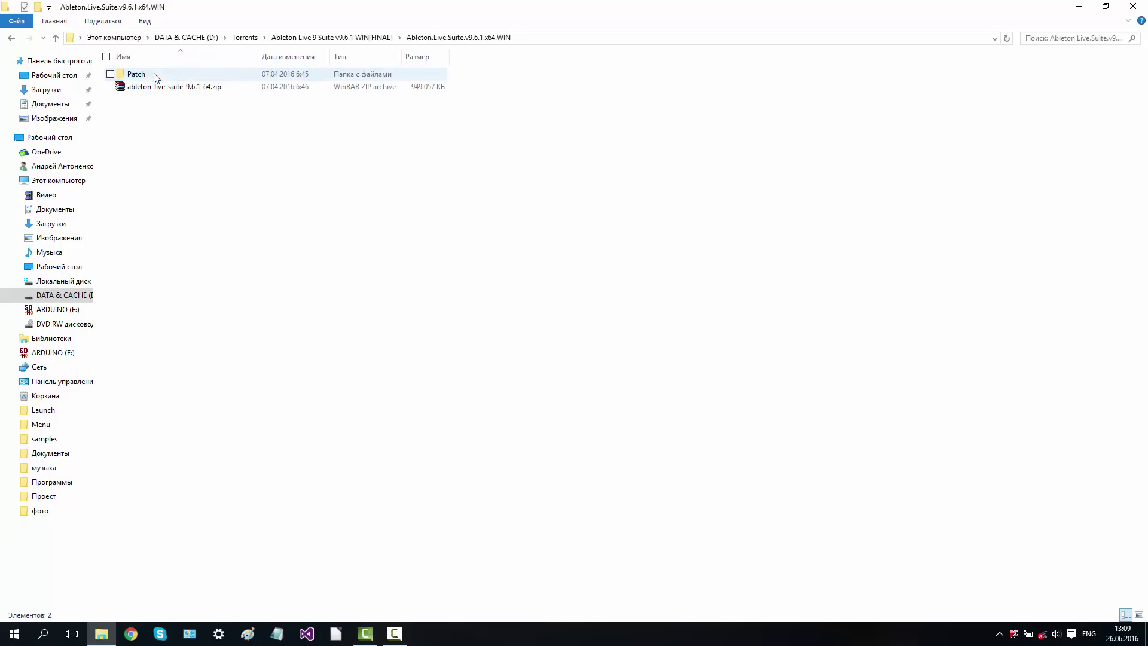
right_click(173, 94)
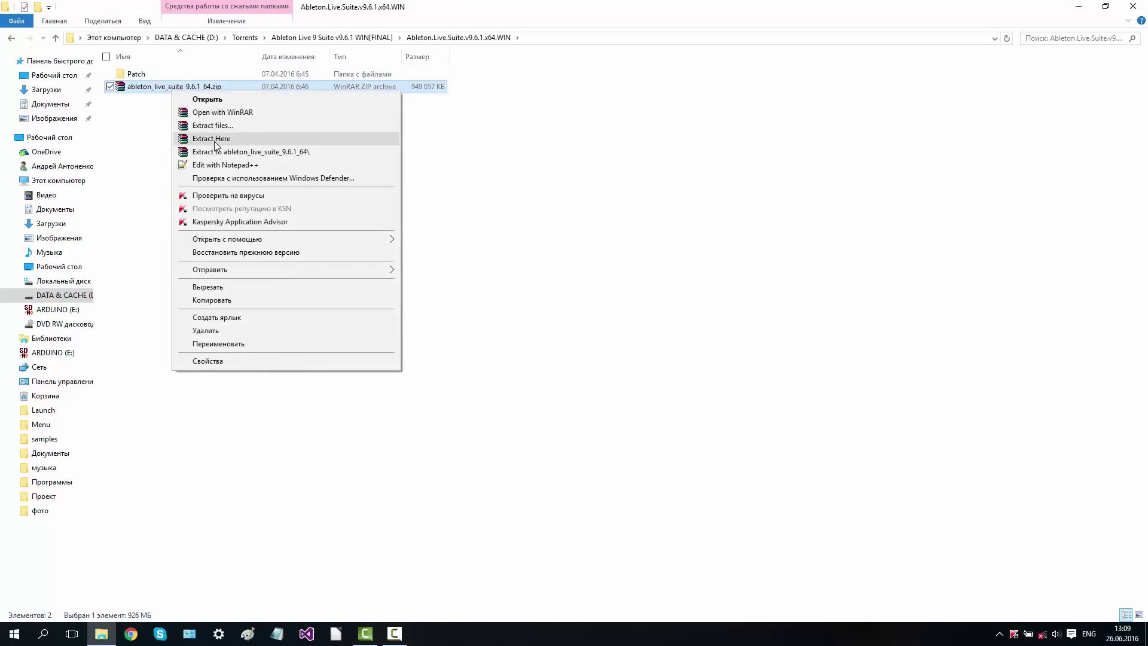
click(219, 139)
- Look inside the Patch folder while the zip archive is being extracted
double_click(136, 73)
right_click(275, 86)
click(426, 635)
click(174, 87)
key(shift+Delete)
key(Return)
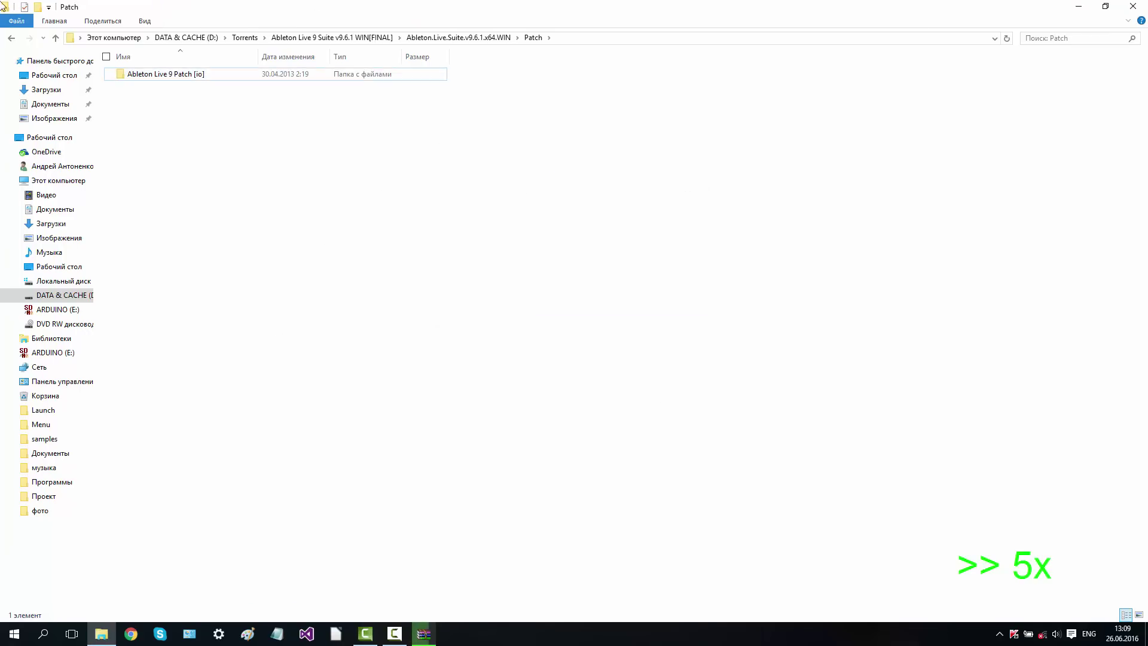
- Return to the x64 folder and delete ableton_live_suite_9.6.1_64.zip once its extraction is complete
click(12, 37)
click(425, 635)
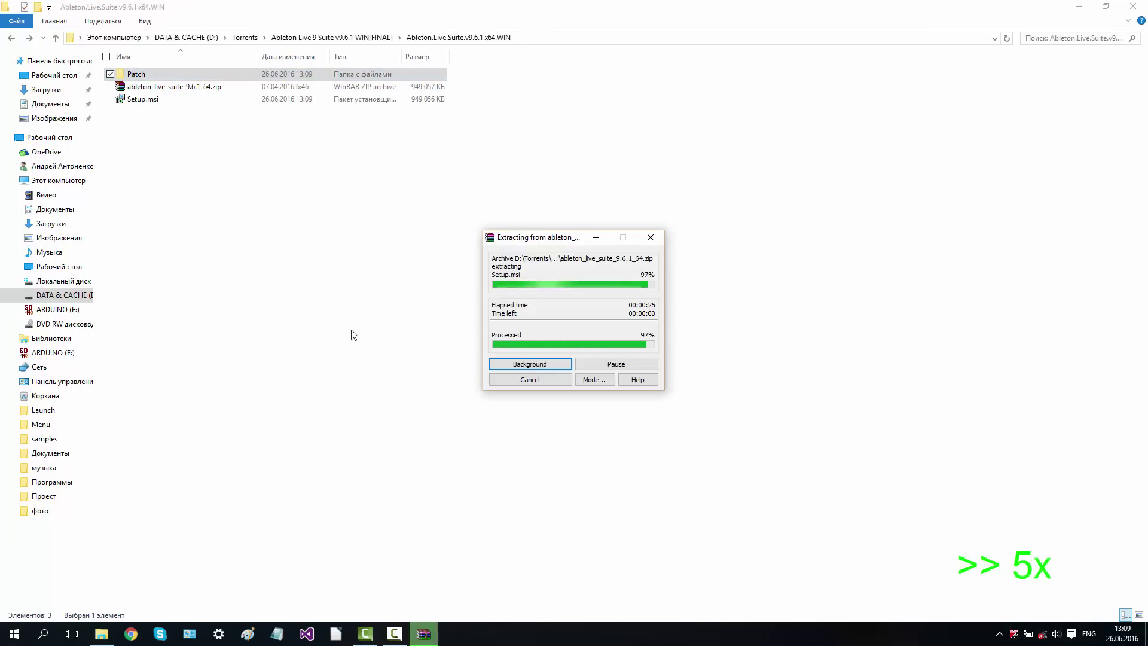
click(256, 88)
key(Delete)
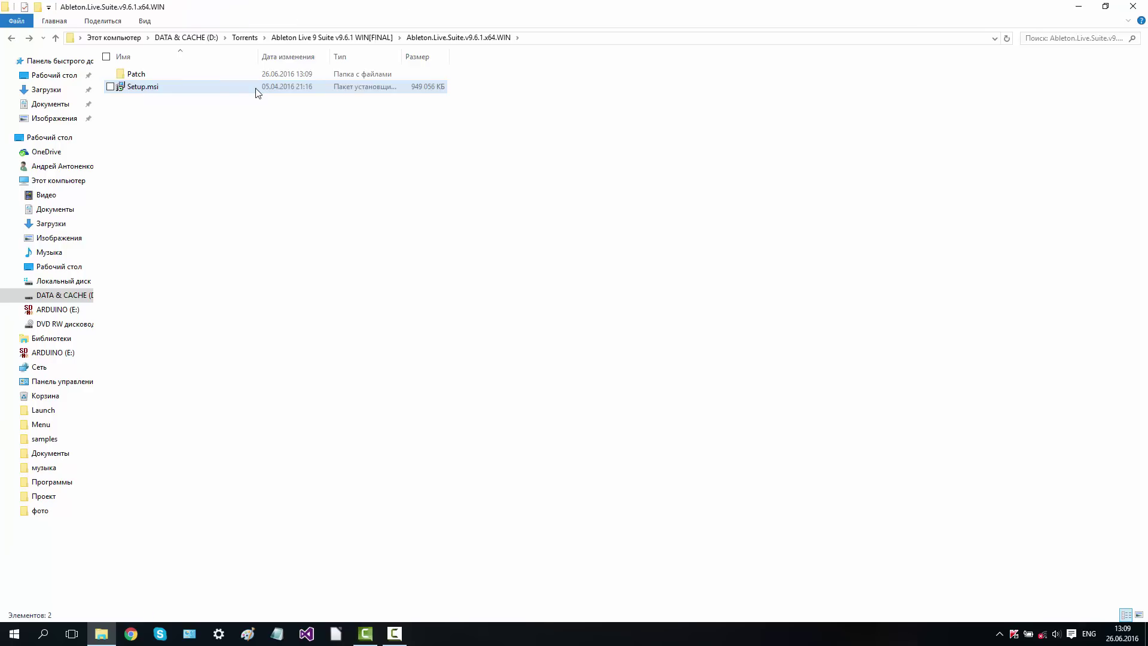
double_click(177, 88)
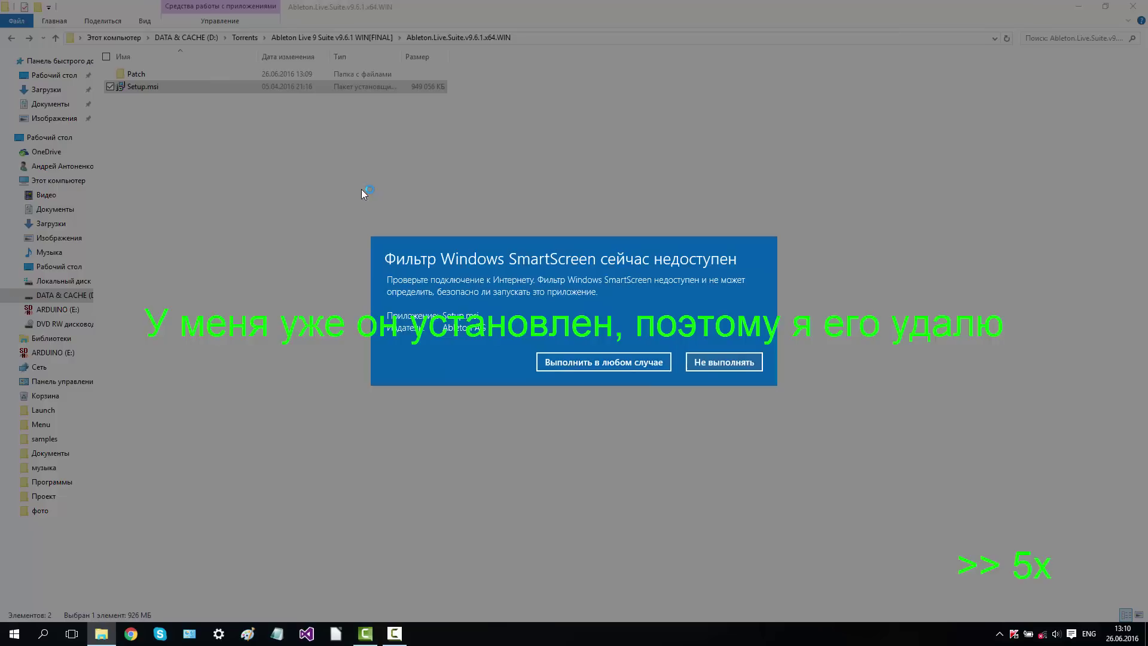
click(626, 363)
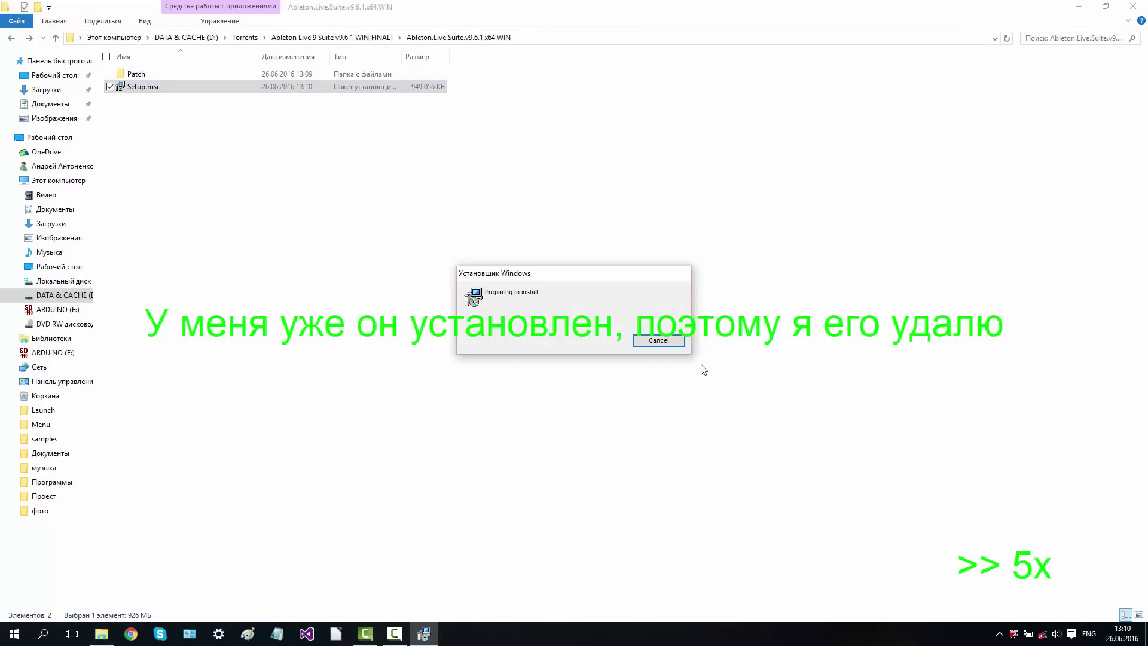
click(690, 410)
click(551, 336)
click(636, 410)
- Try to run the compatibility troubleshooter on Setup.msi
right_click(377, 88)
click(413, 123)
click(483, 128)
click(442, 214)
click(442, 216)
click(544, 365)
click(439, 234)
click(538, 420)
click(547, 392)
right_click(349, 86)
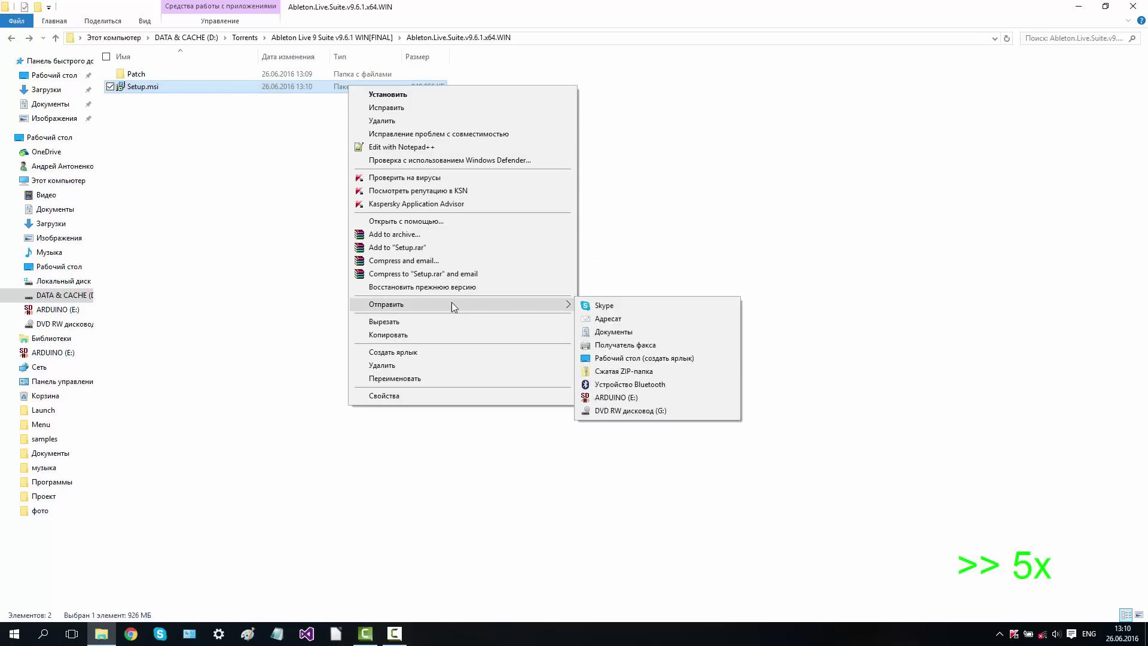
click(418, 135)
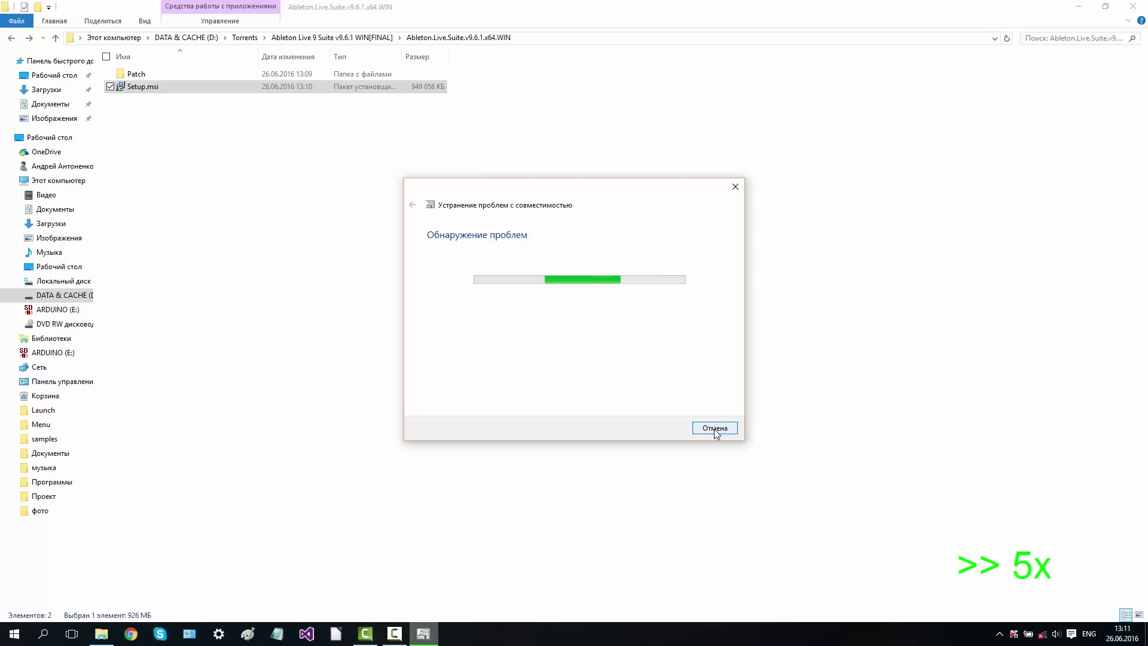
click(715, 428)
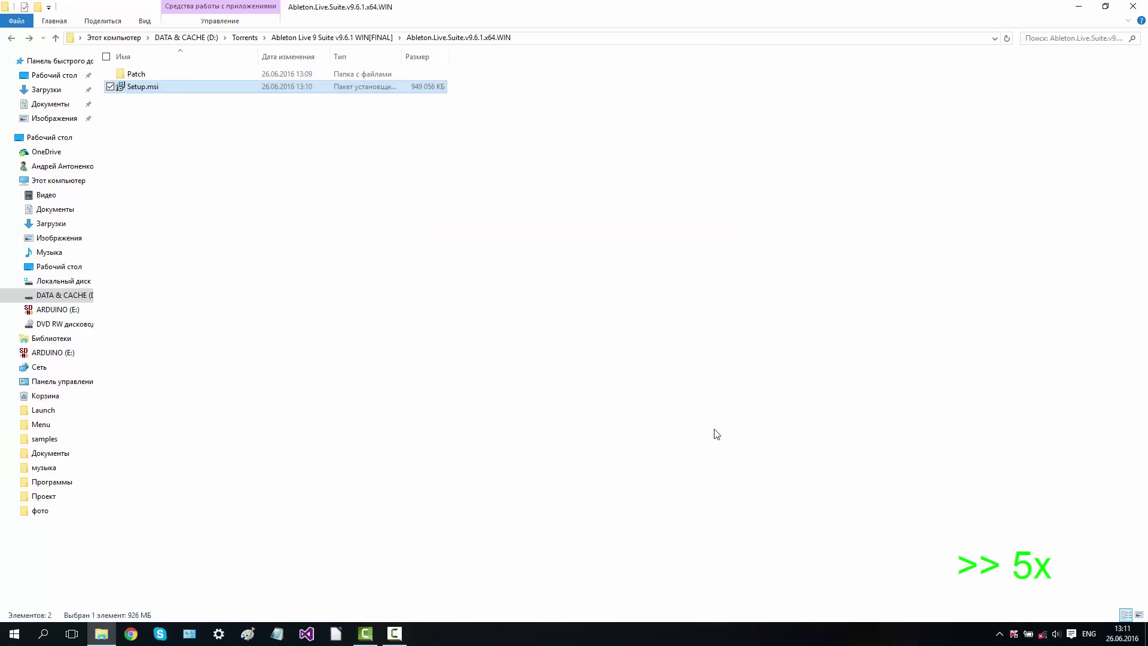
- Run Setup.msi to remove the existing Ableton Live 9 Suite installation and finish the wizard
double_click(155, 88)
click(634, 411)
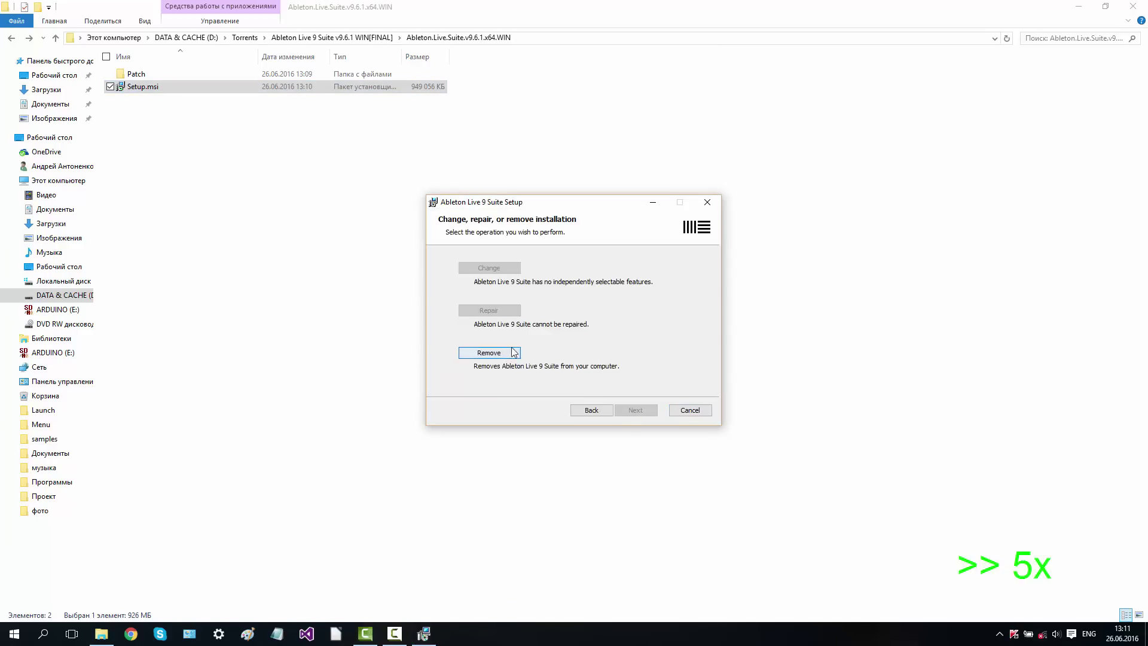
click(499, 354)
click(634, 414)
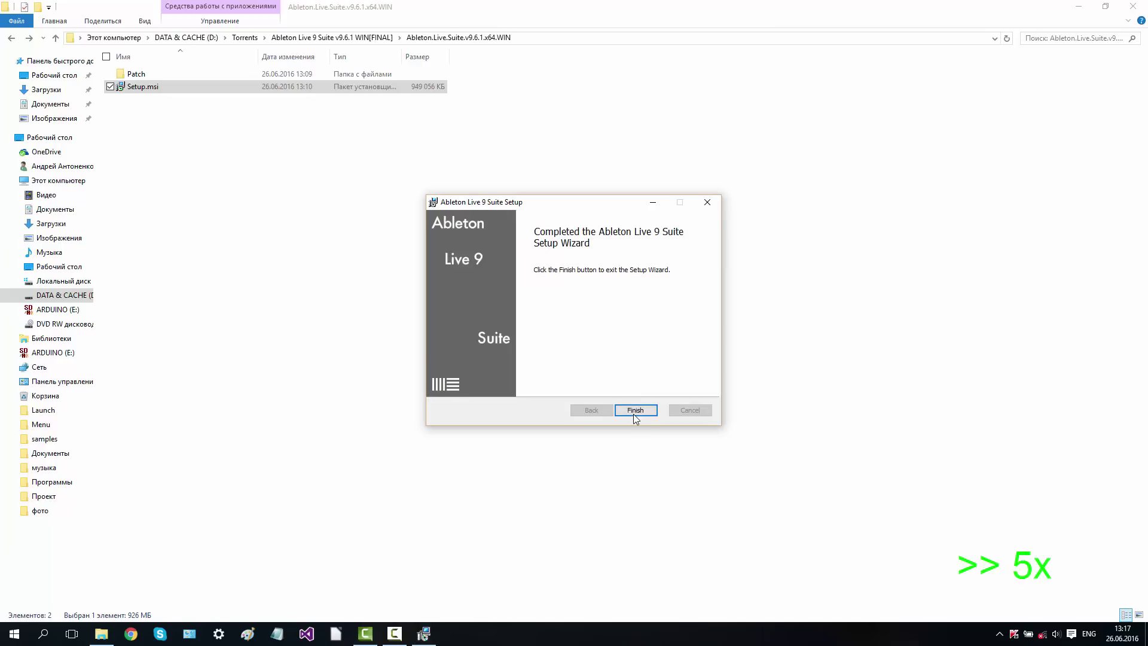
click(635, 411)
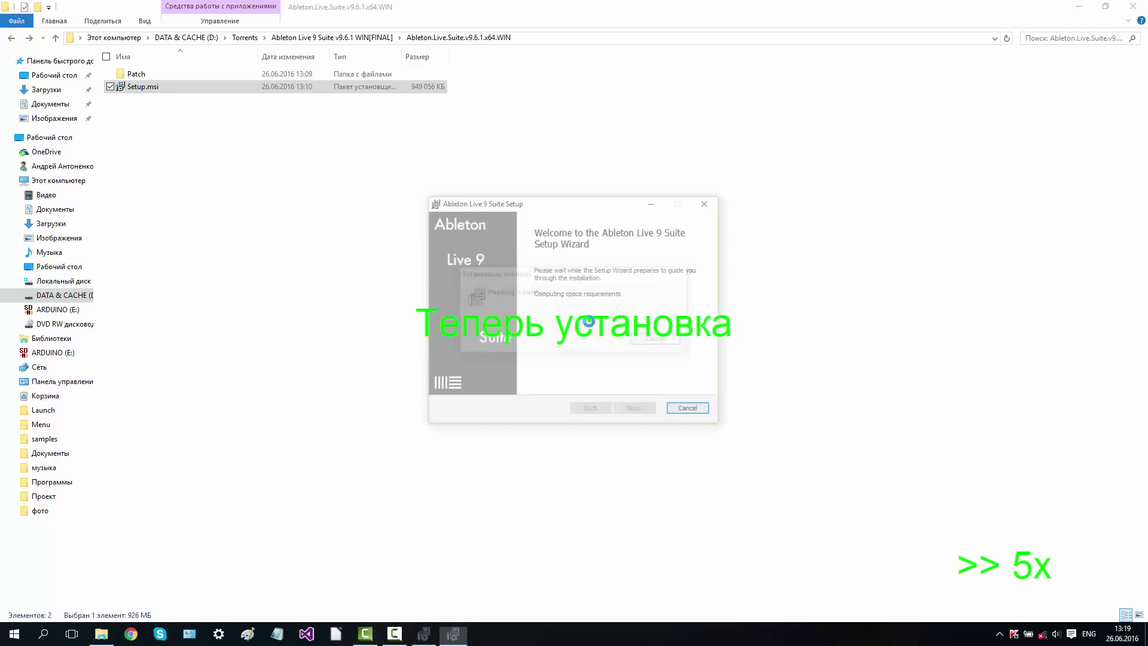
- Install Ableton Live 9 Suite into D:\AL\Live9\, accepting the license agreement, and close the finished setup wizard
click(635, 410)
click(525, 382)
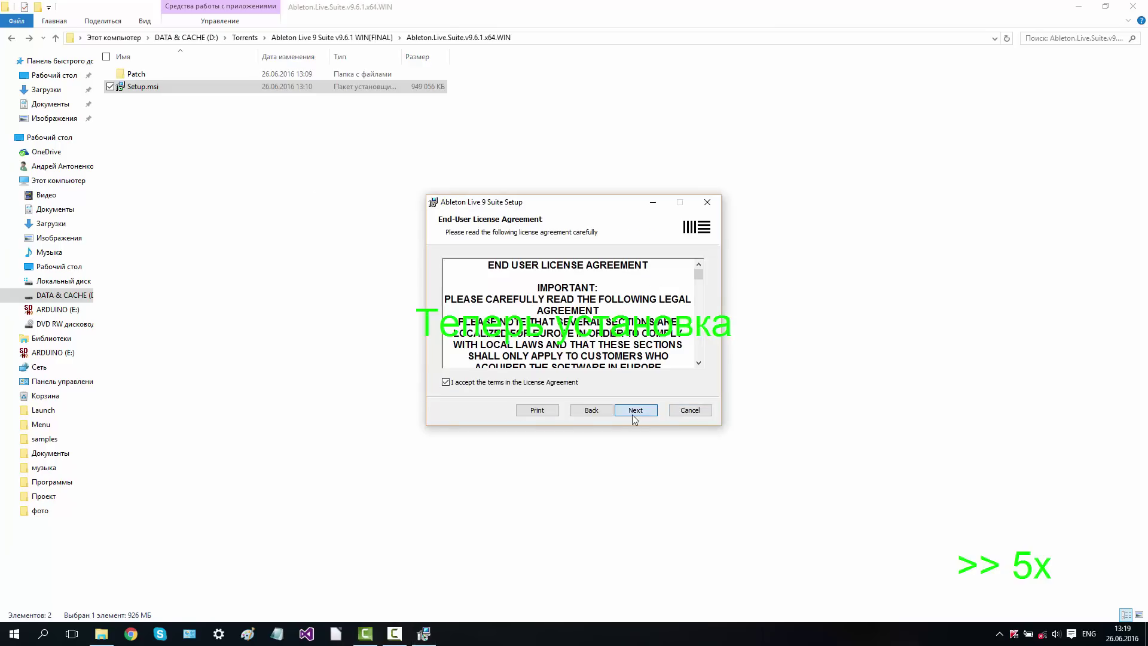
click(635, 410)
triple_click(571, 296)
text(D:\AL\LIve9\)
key(Return)
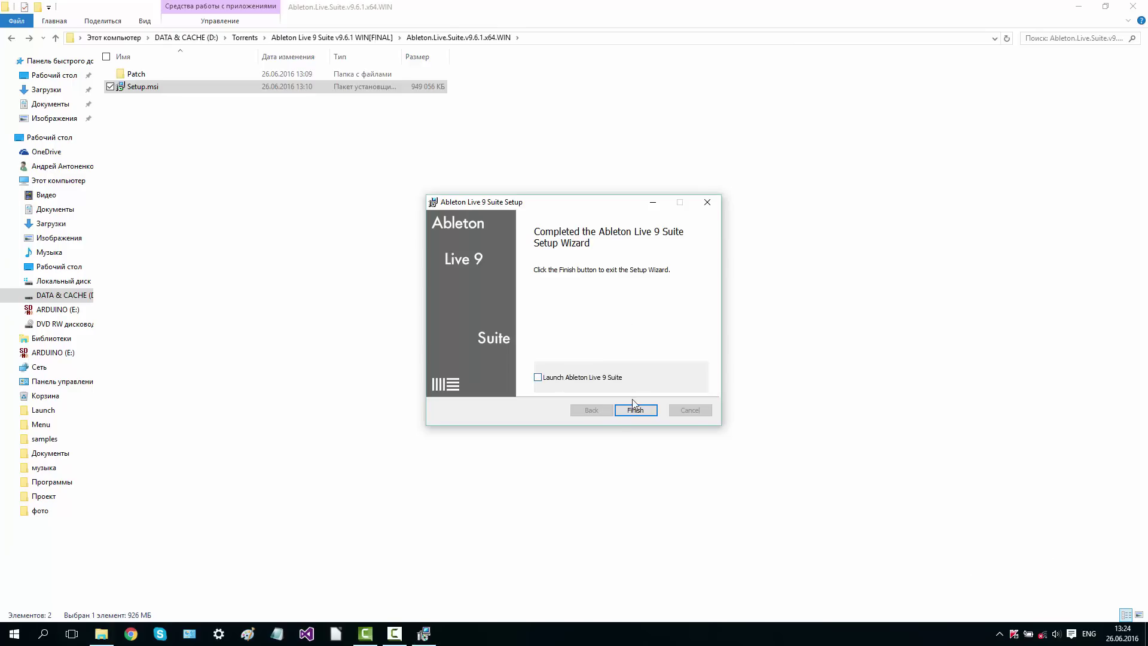
click(638, 410)
click(963, 316)
click(976, 190)
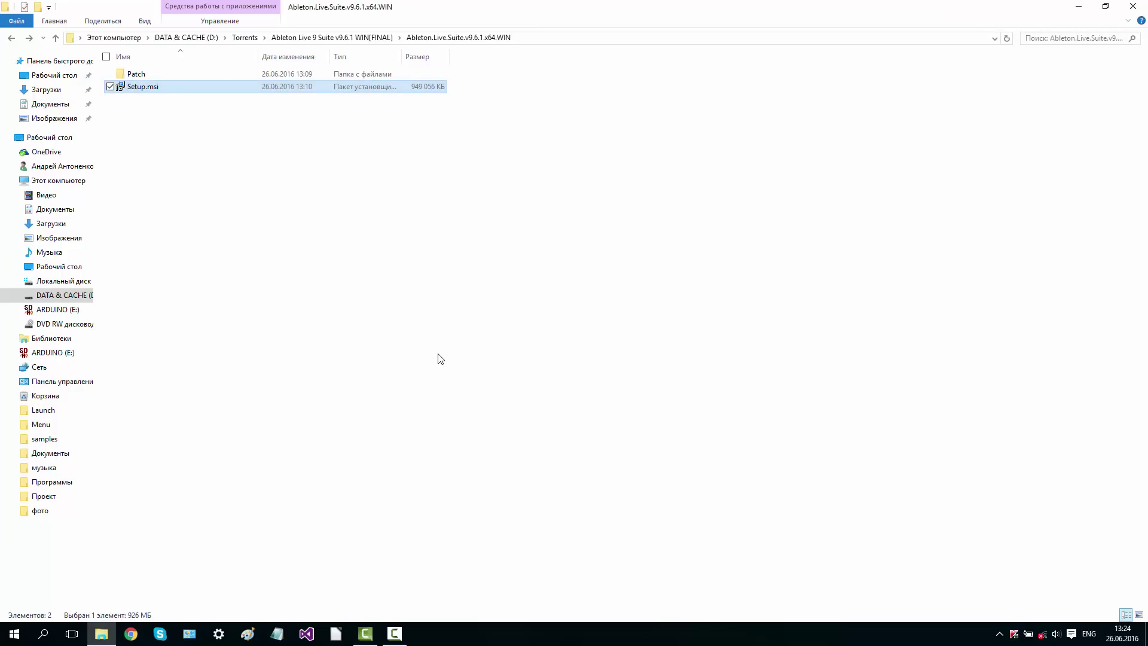
- Launch Ableton LivePatch [io].exe from the Ableton Live 9 Patch [io] folder inside Patch
click(407, 72)
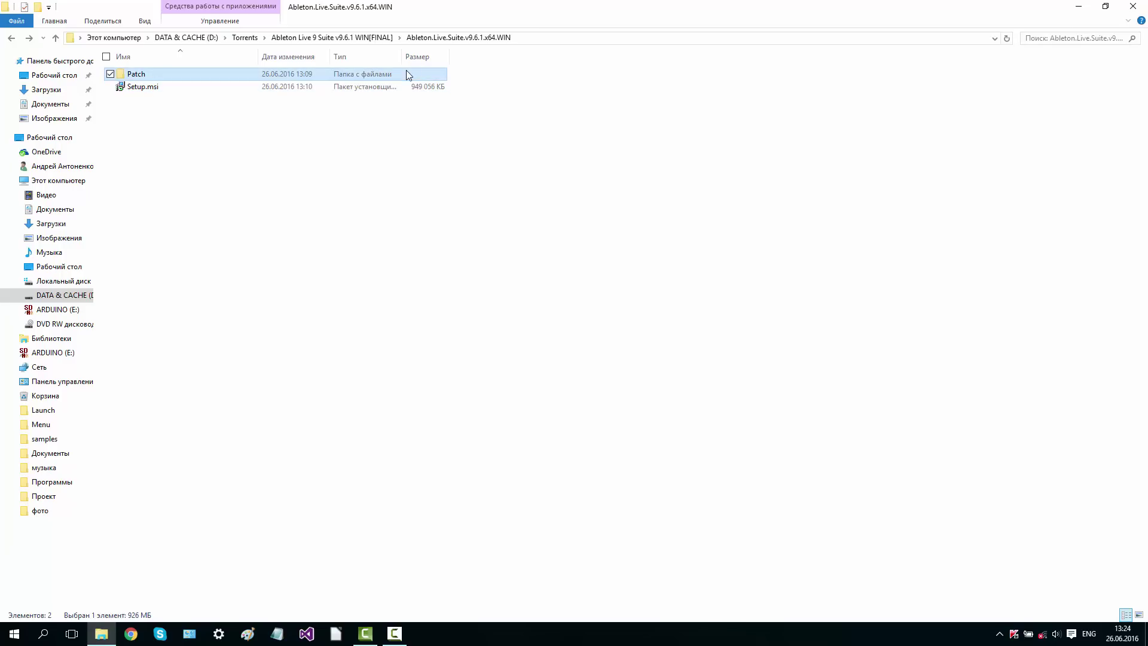
double_click(326, 75)
double_click(314, 75)
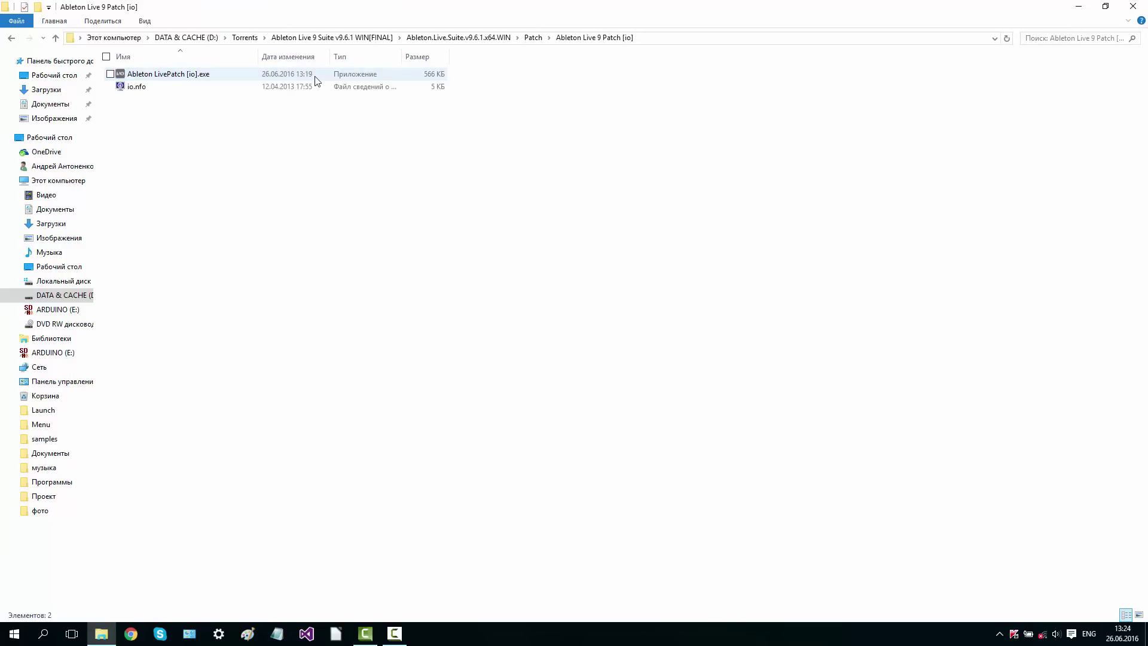
double_click(284, 77)
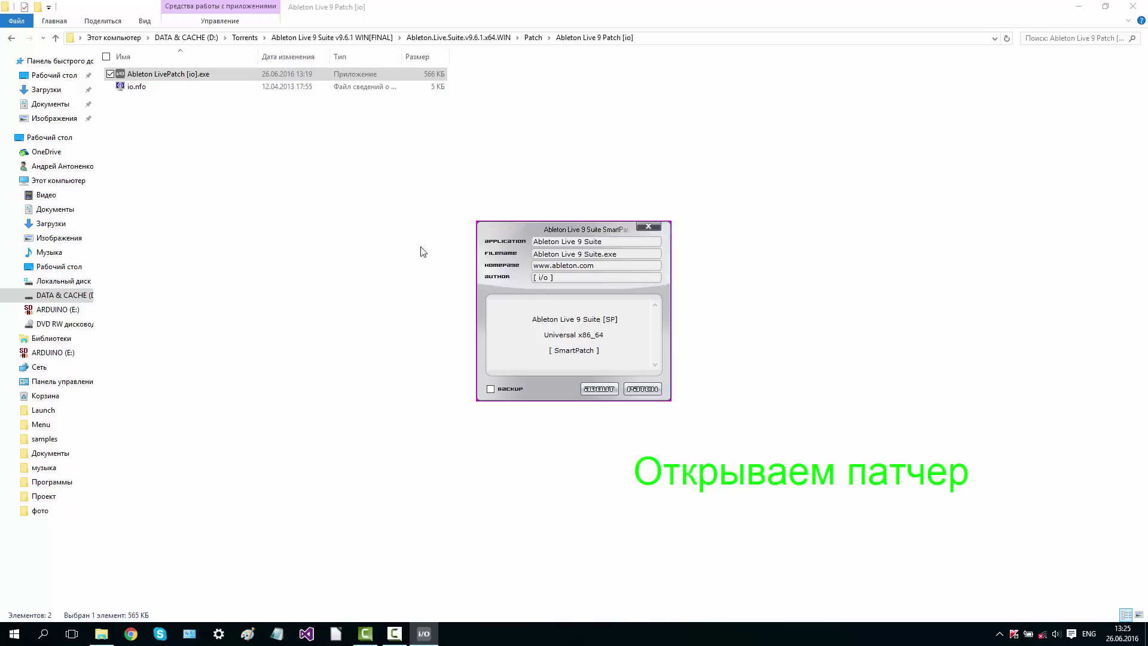
- Run the patch on Ableton Live 9 Suite.exe located under D:\AL\Live9, overwriting the existing Authorize.auz file
click(642, 389)
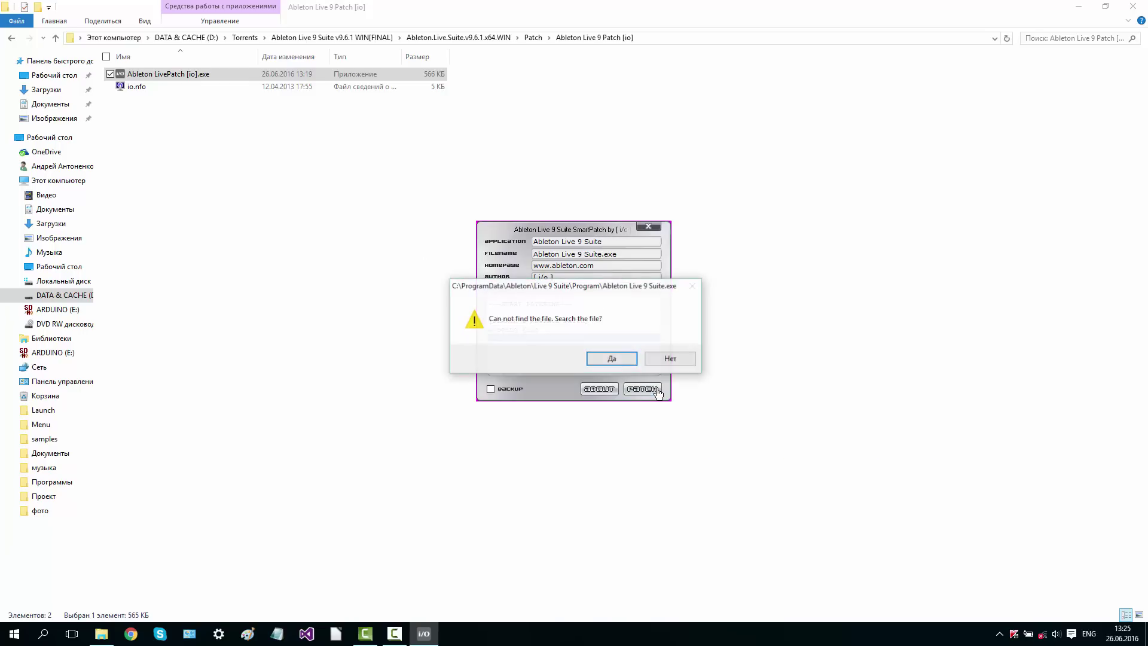
click(612, 358)
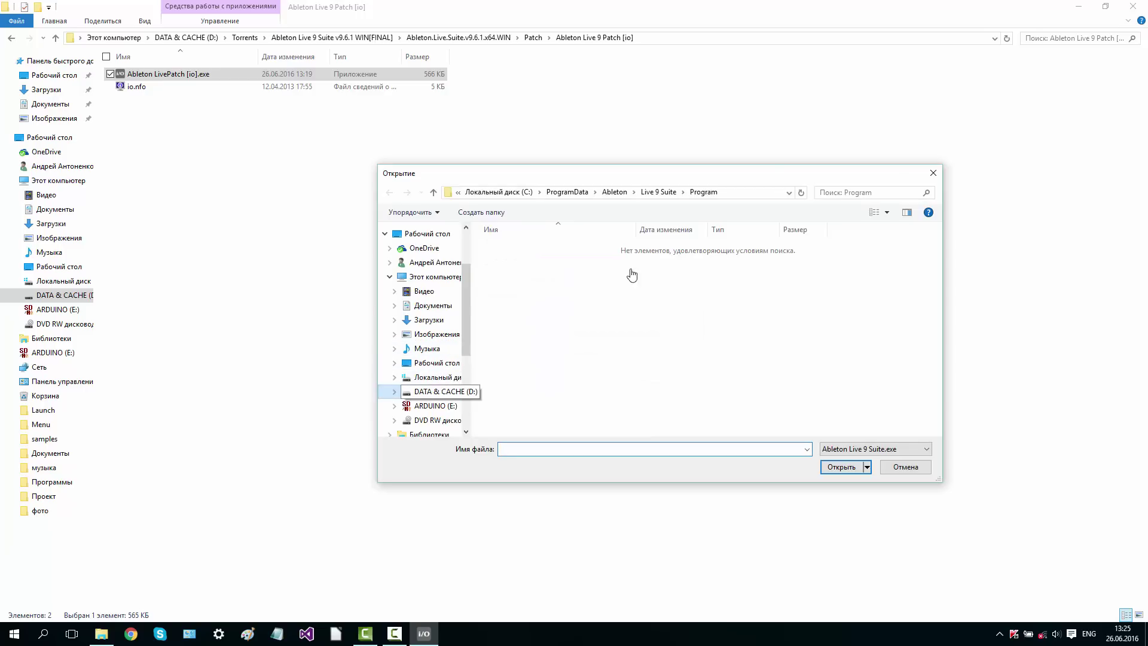
drag(639, 296, 637, 272)
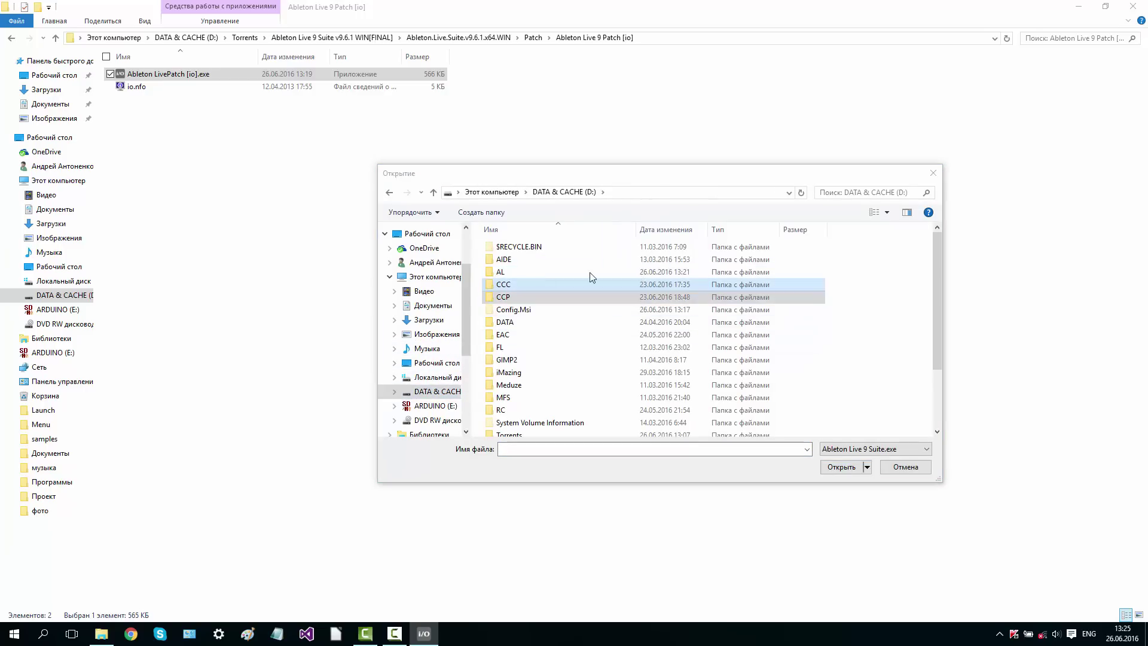
double_click(526, 272)
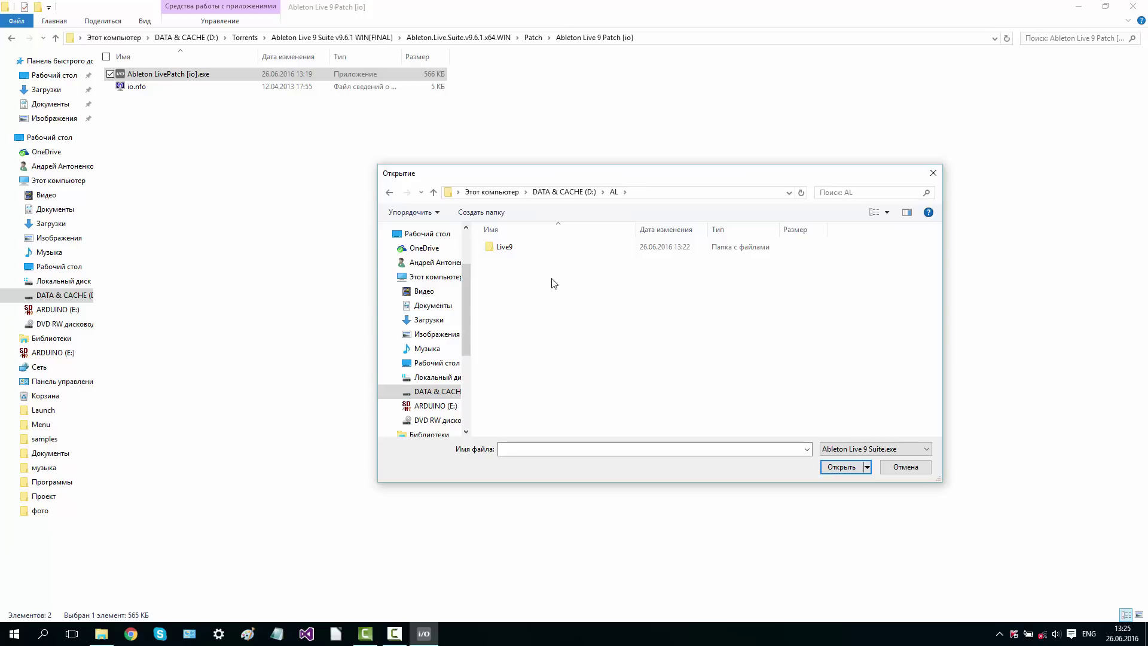
key(alt+Left)
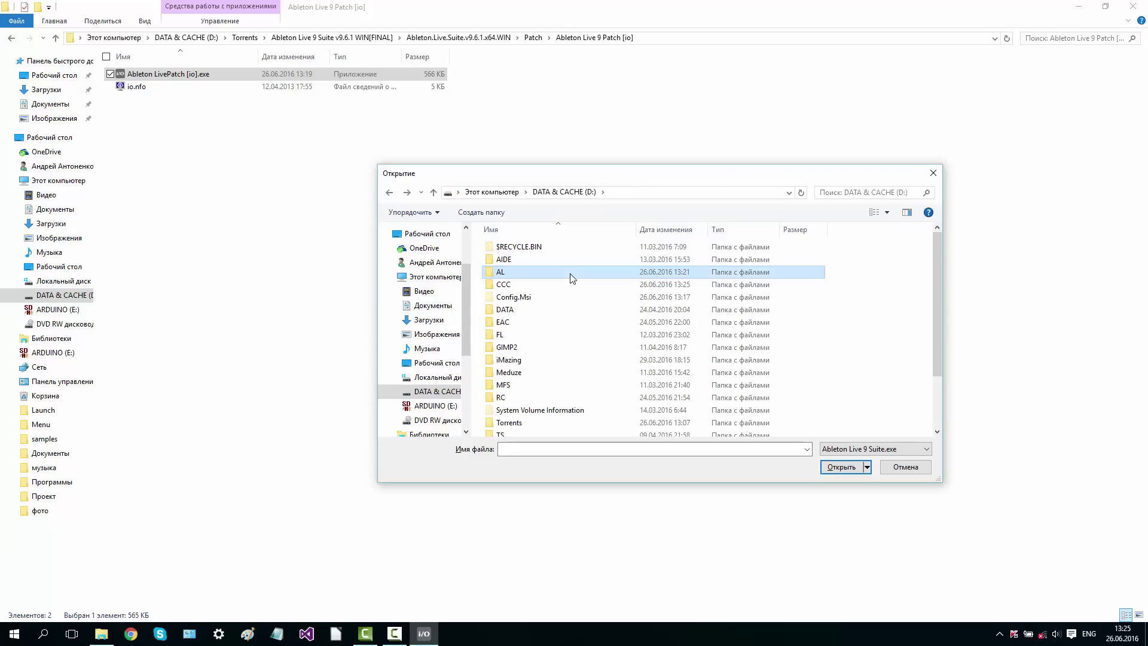
click(880, 349)
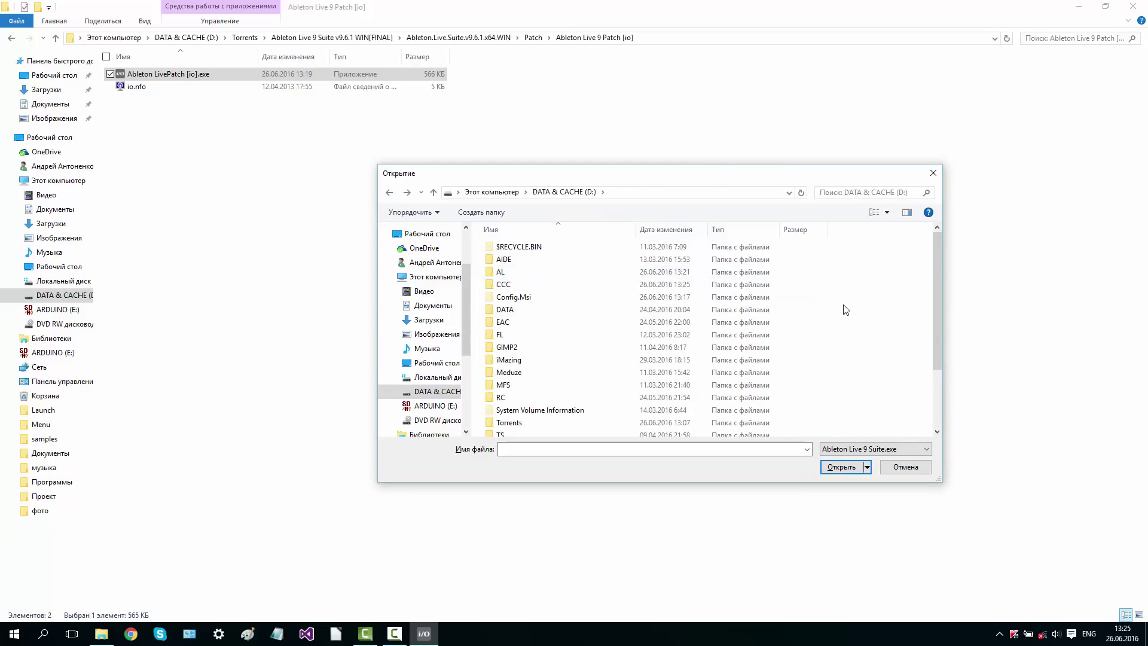
double_click(657, 272)
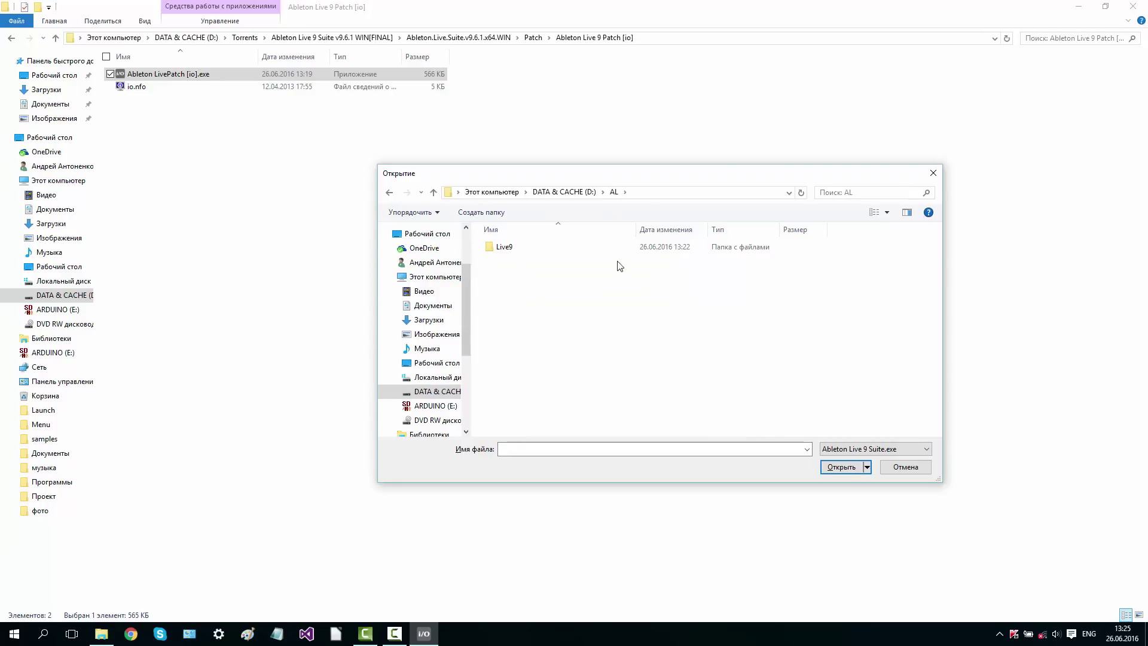
double_click(607, 250)
double_click(580, 271)
double_click(564, 273)
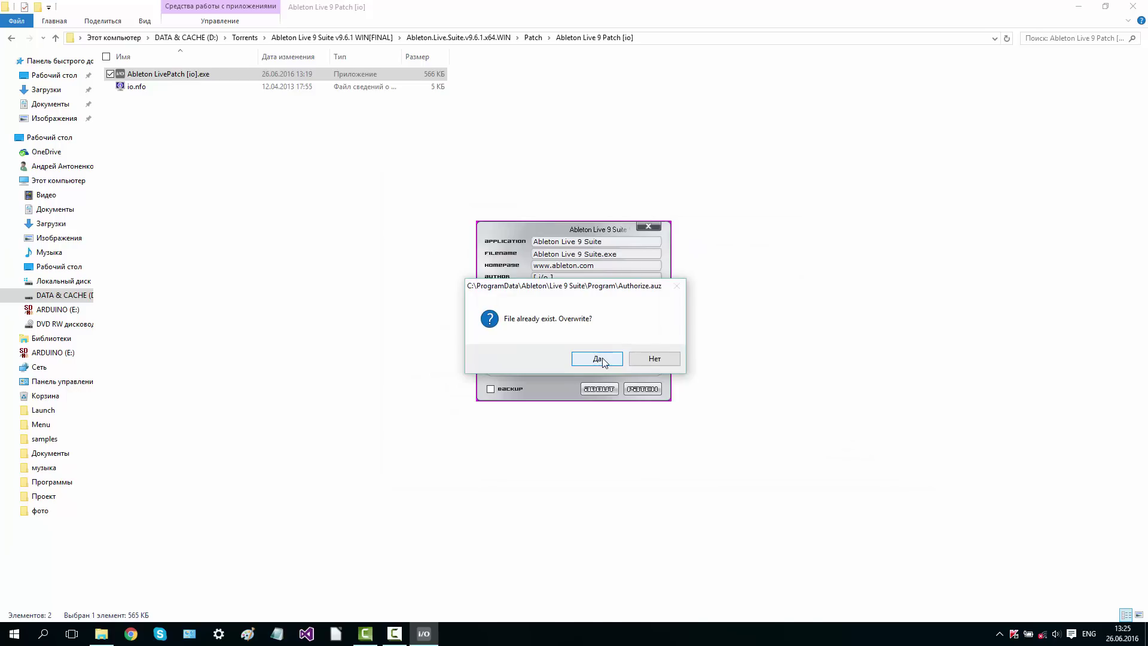
click(597, 358)
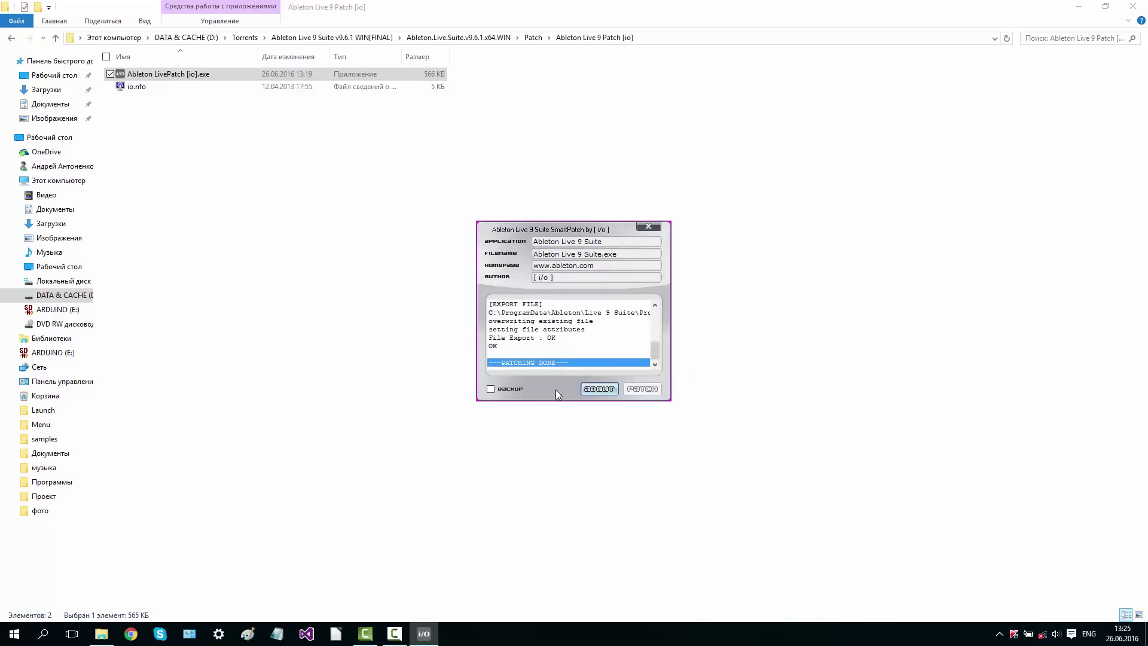
- Close the patcher and copy Authorize.auz from C:\ProgramData\Ableton\Live 9 Suite\Program
click(649, 226)
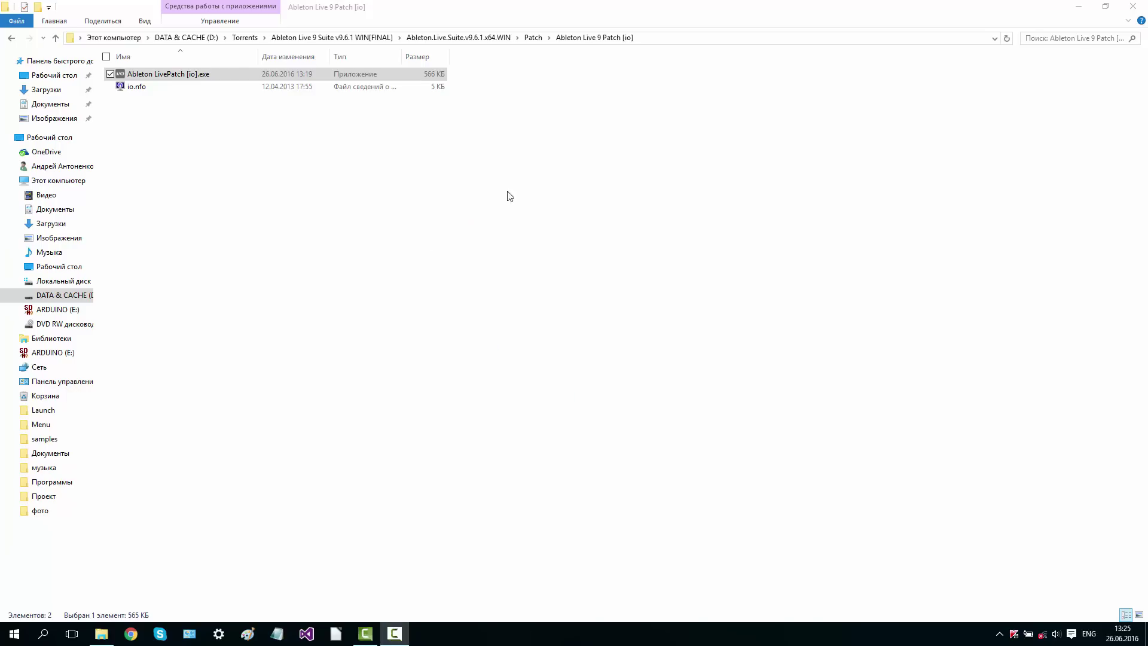
click(65, 282)
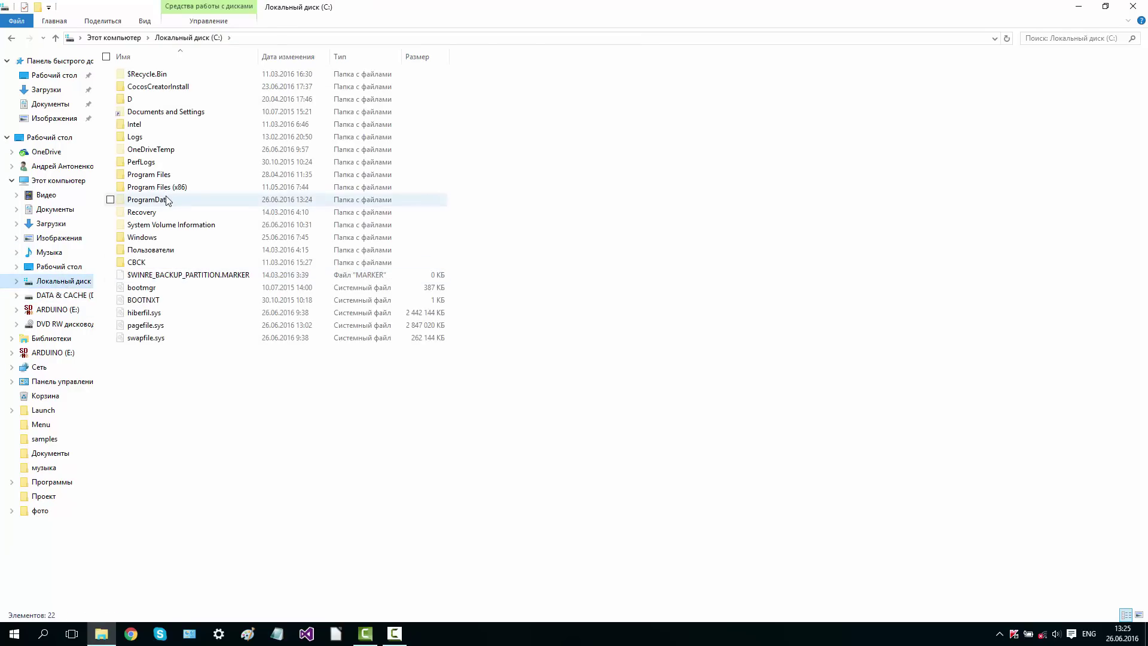
double_click(167, 202)
double_click(159, 75)
double_click(160, 76)
double_click(161, 75)
drag(168, 102, 211, 70)
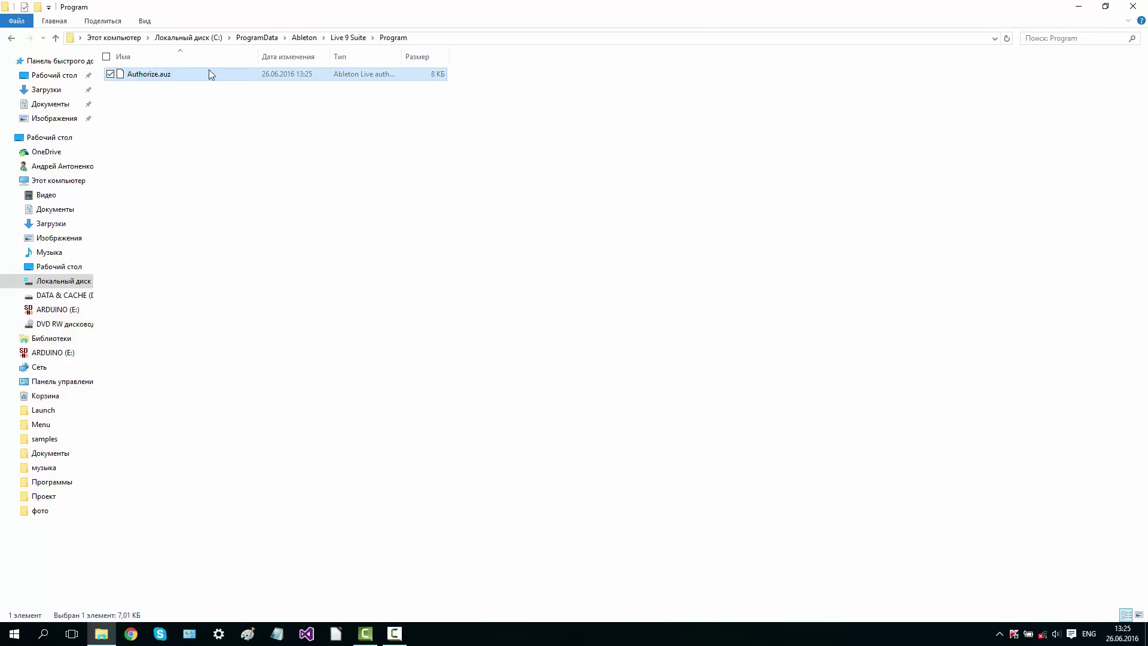
right_click(210, 73)
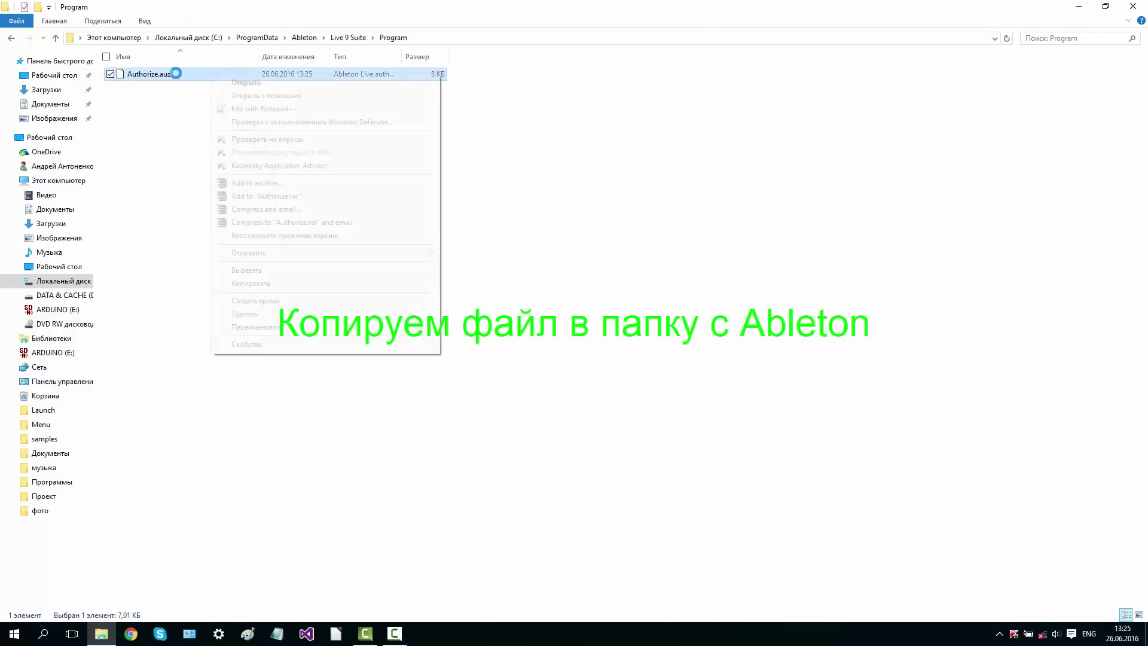
click(160, 75)
click(201, 78)
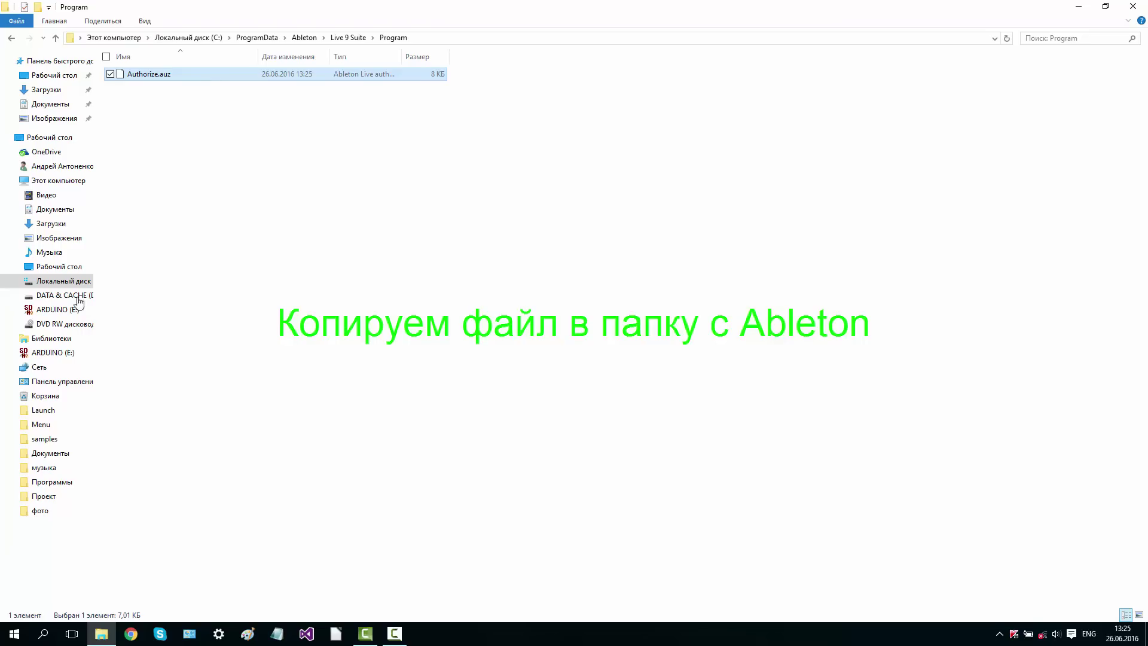
- Paste the copied Authorize.auz file into D:\AL\Live9\Program
click(65, 295)
double_click(161, 100)
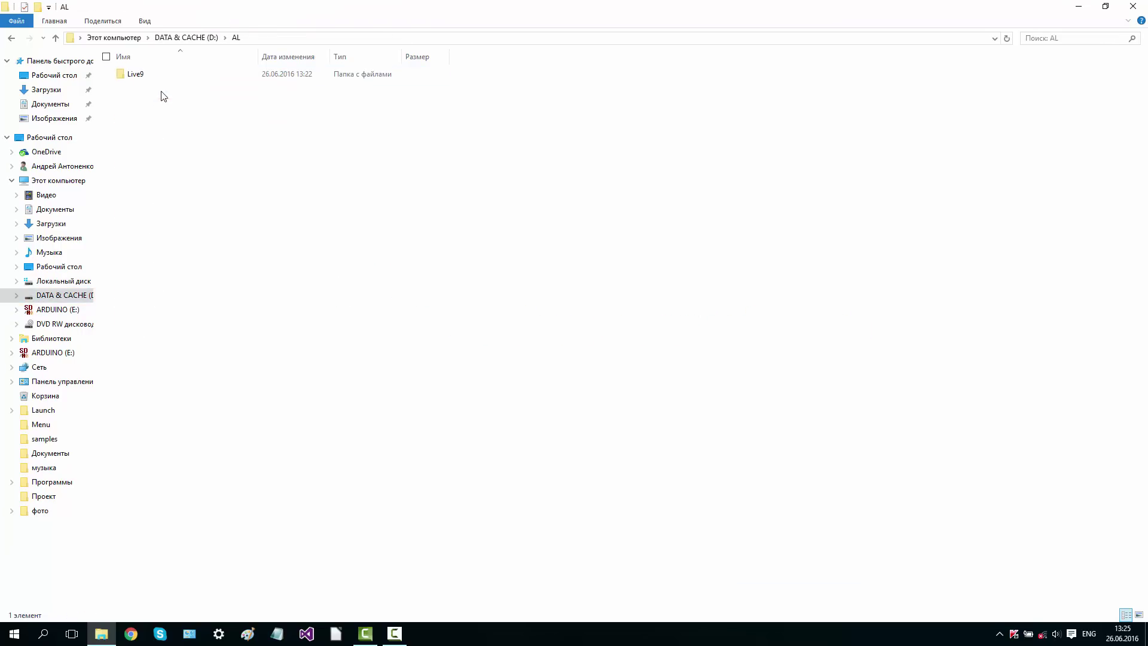
double_click(154, 75)
double_click(144, 99)
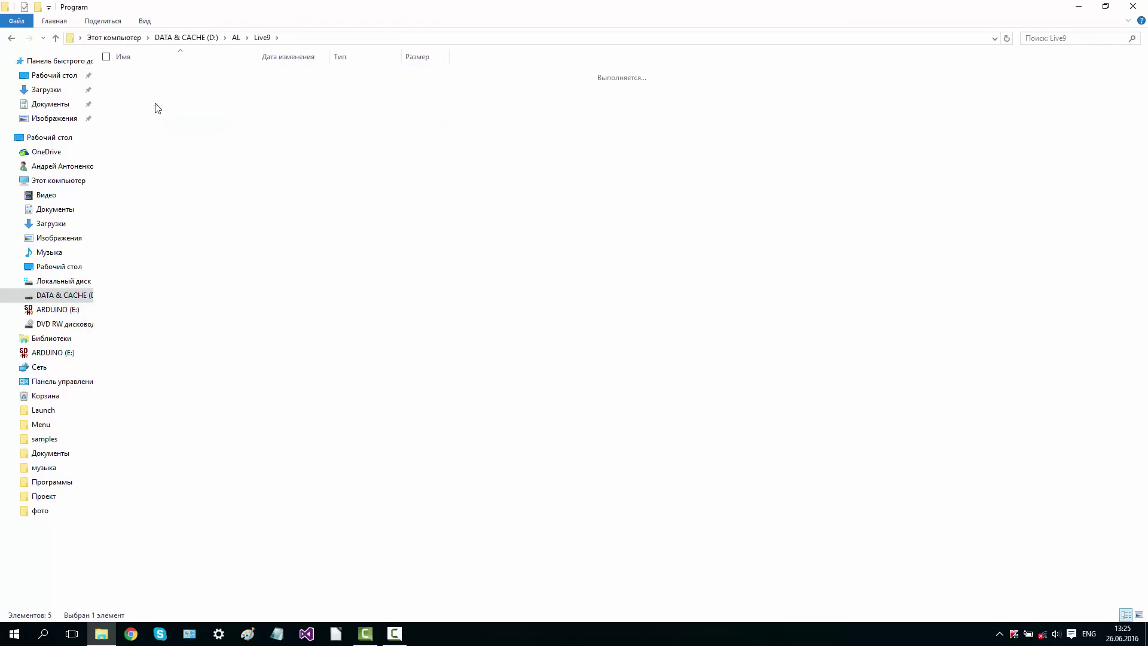
key(ctrl+v)
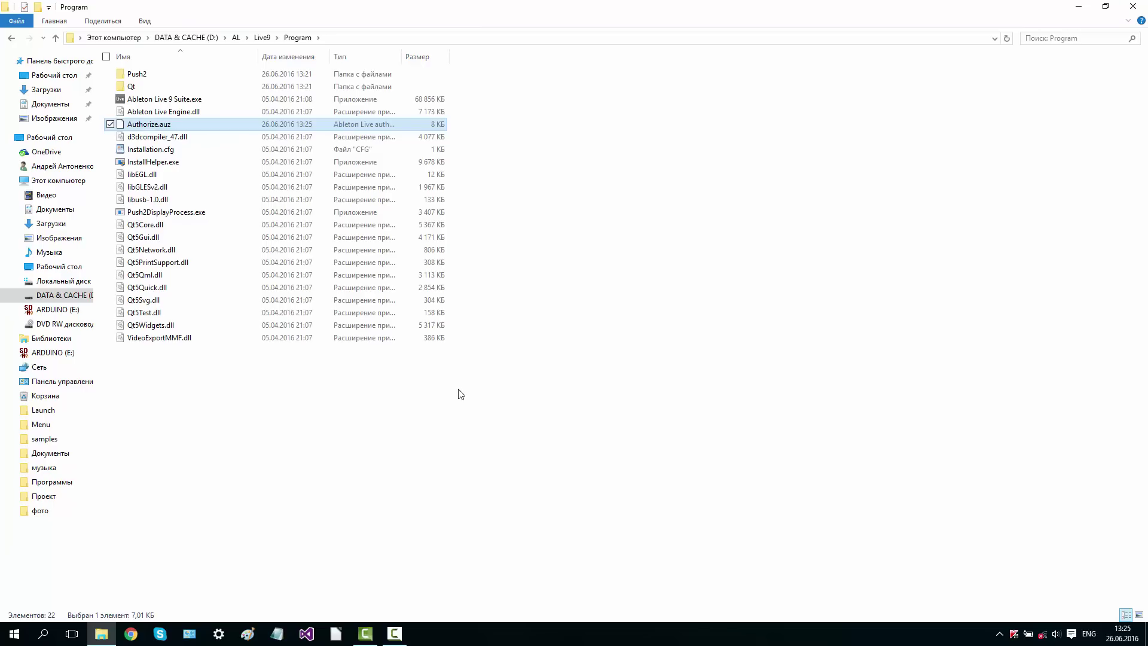
- Open Authorize.auz from the Program folder, mark Ableton Live 9 Suite.exe as trusted in the antivirus alert, and dismiss the authorization message
double_click(300, 127)
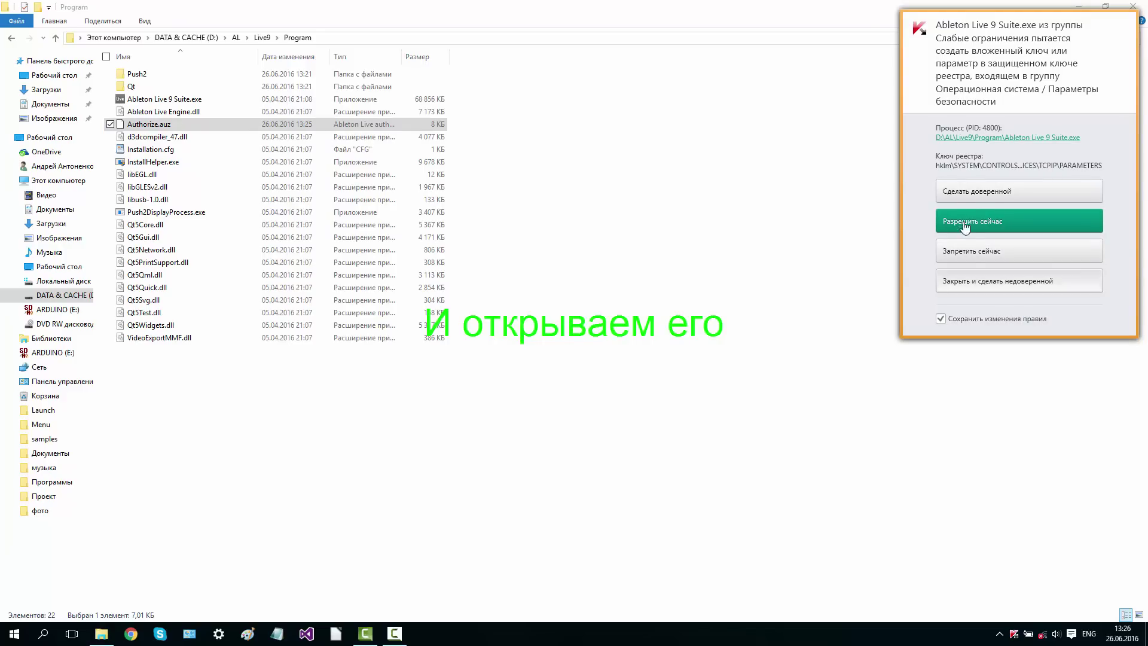
click(962, 191)
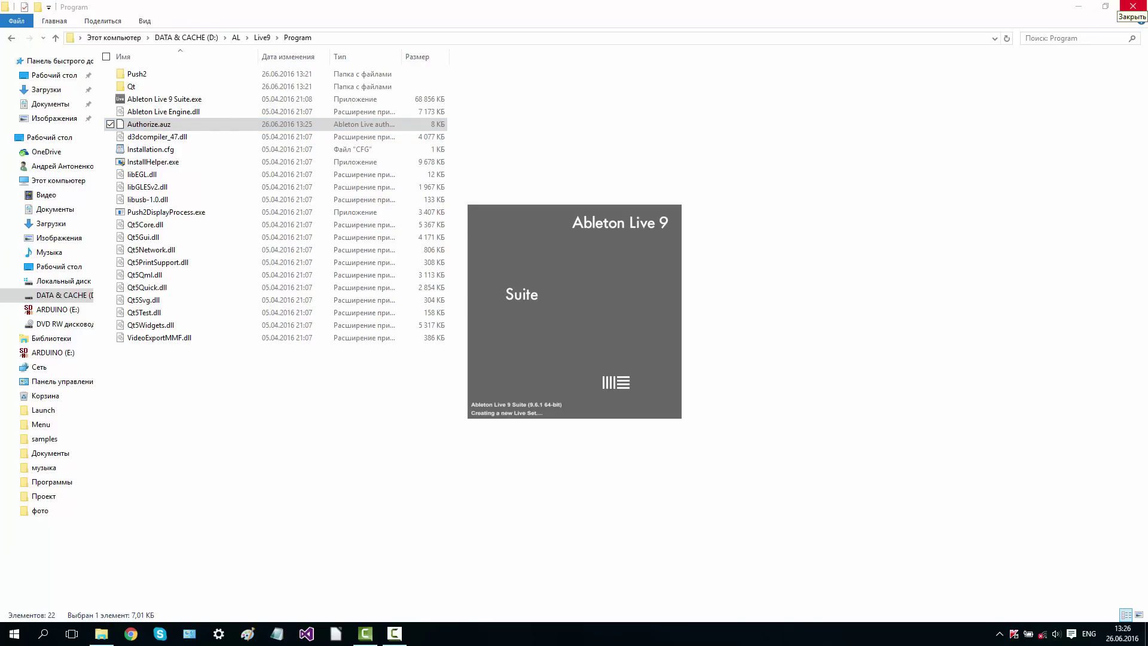
click(1132, 6)
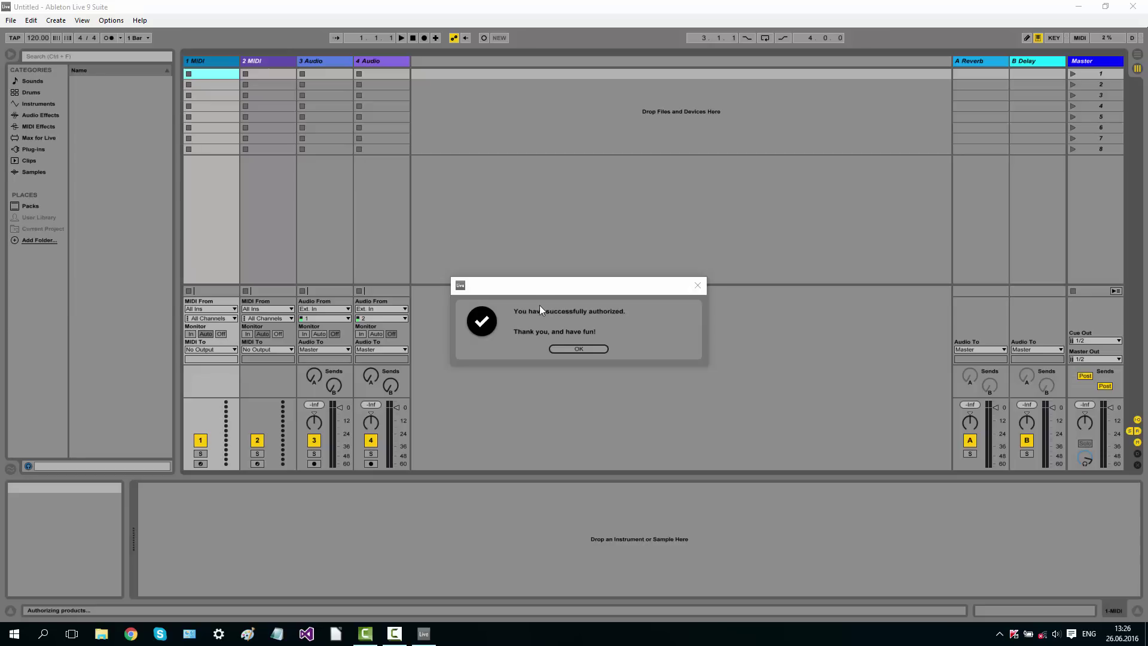
click(591, 347)
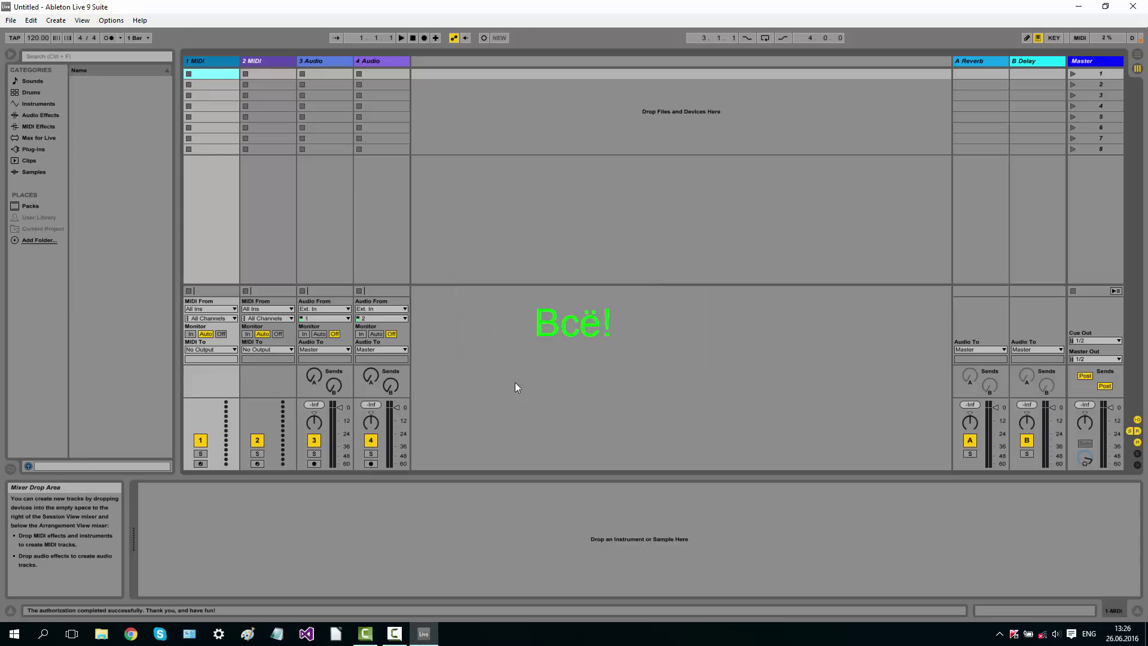
- Show the Drums category in the browser and open the Live Set TheFatRat- Unity chain.als from the desktop's Launch\Unity folder
click(31, 92)
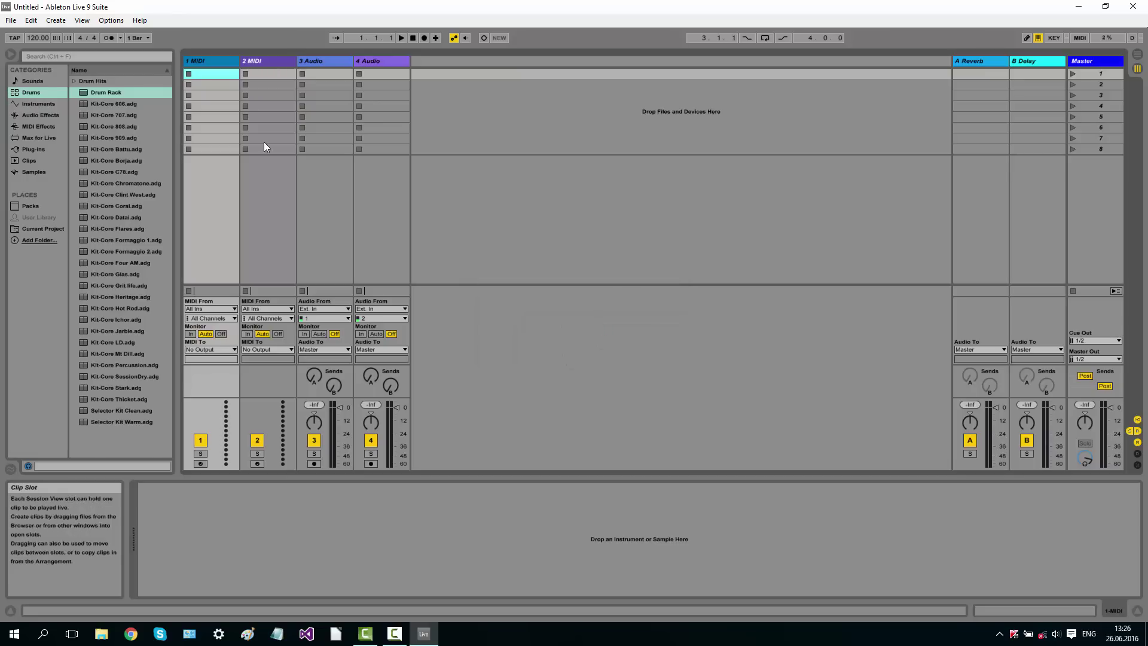
click(10, 21)
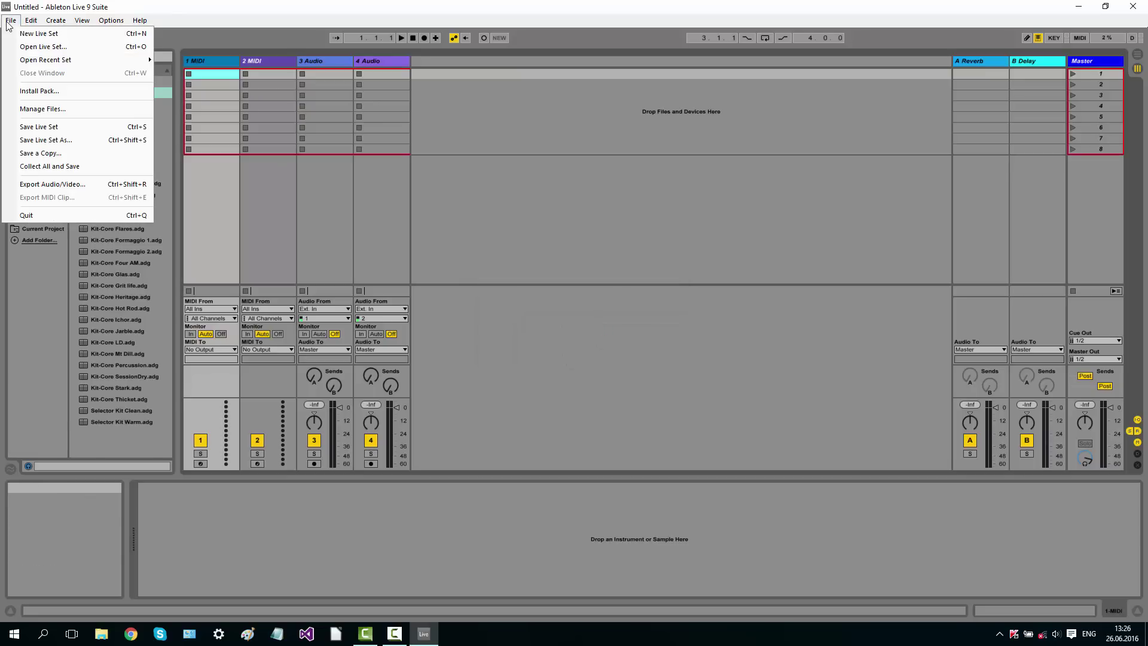
click(48, 50)
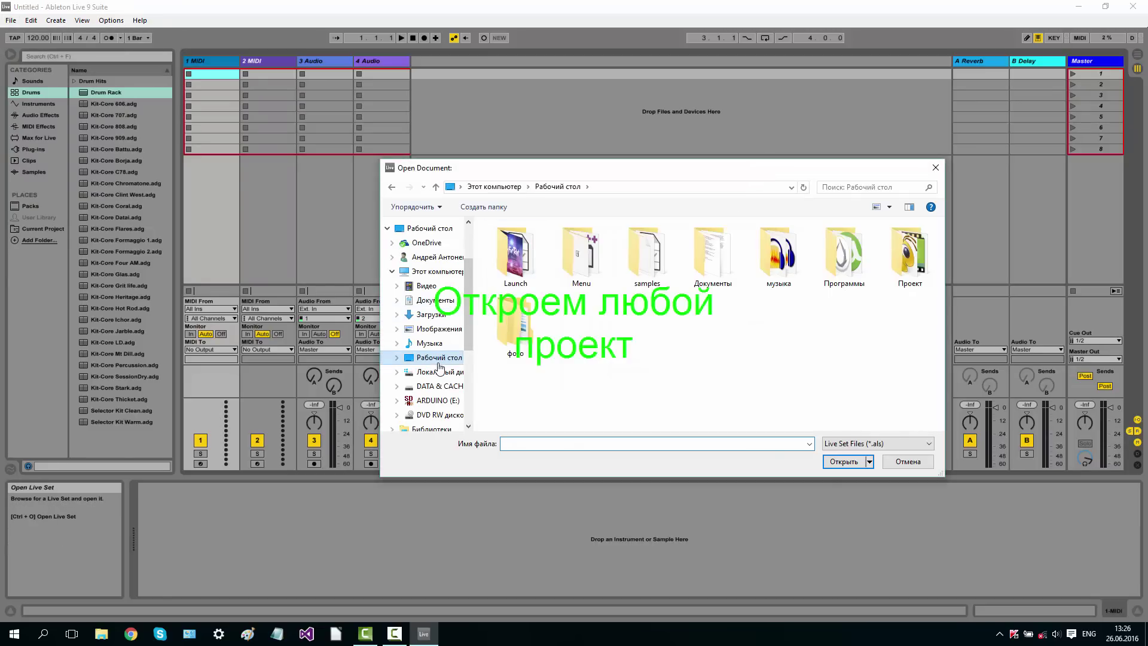
double_click(515, 254)
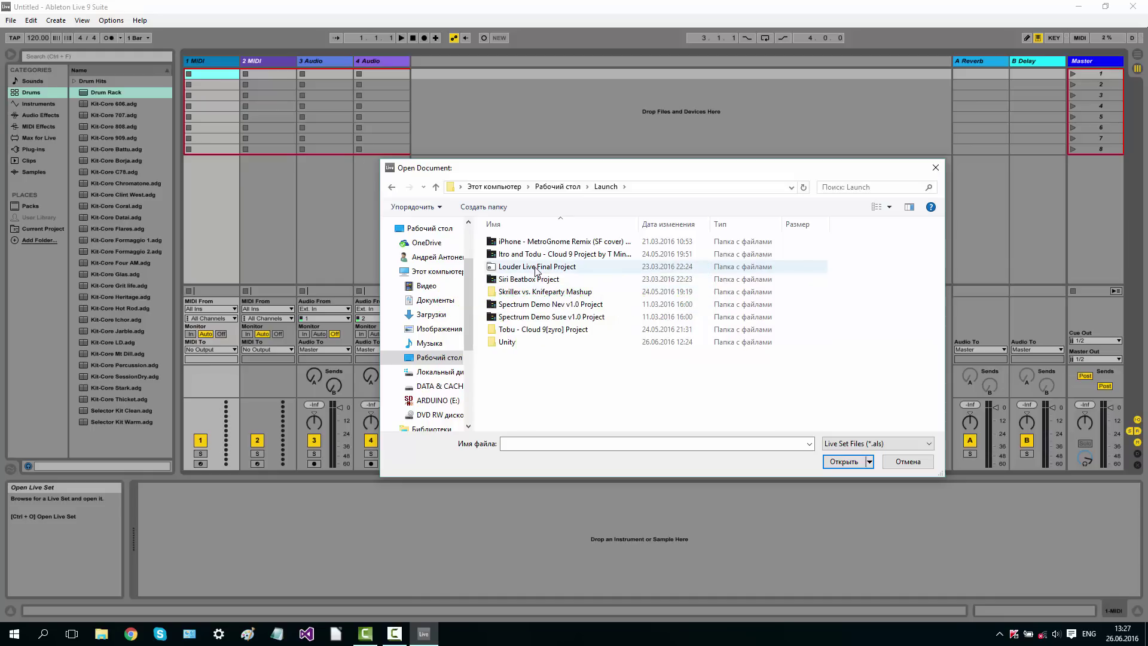
double_click(537, 266)
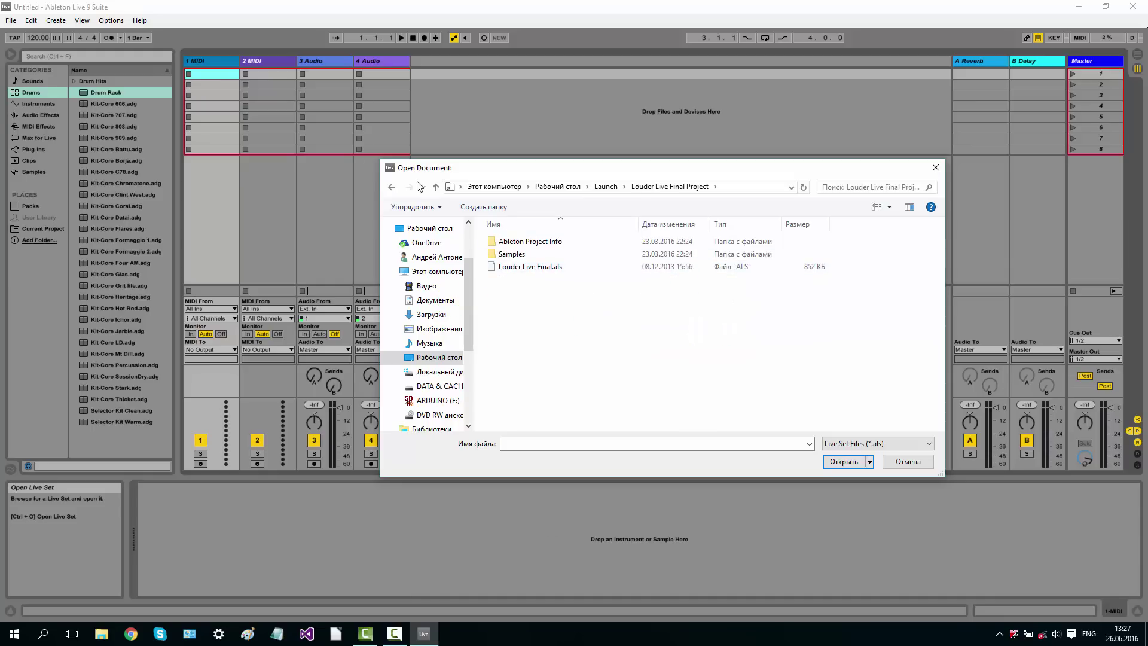
click(393, 187)
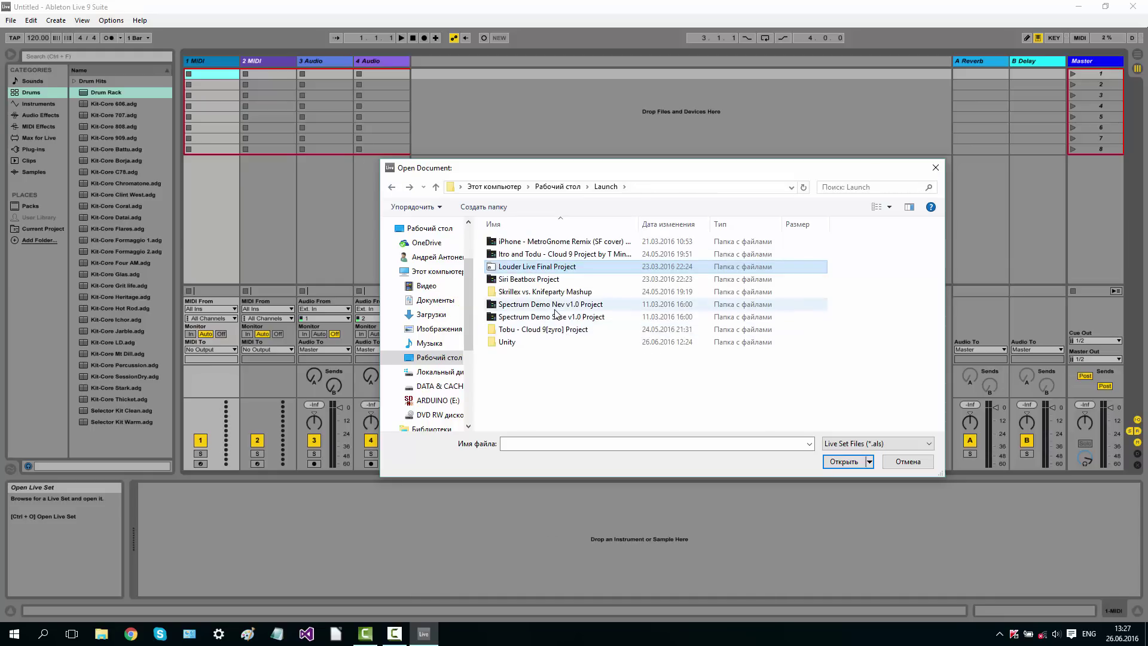
double_click(507, 343)
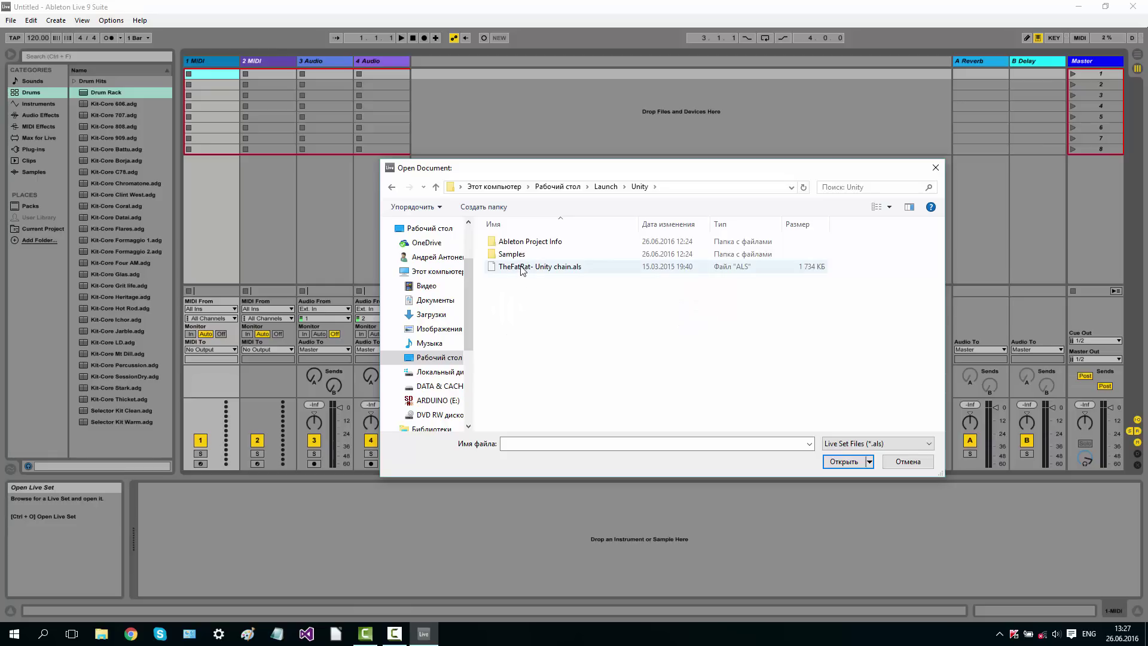
double_click(522, 267)
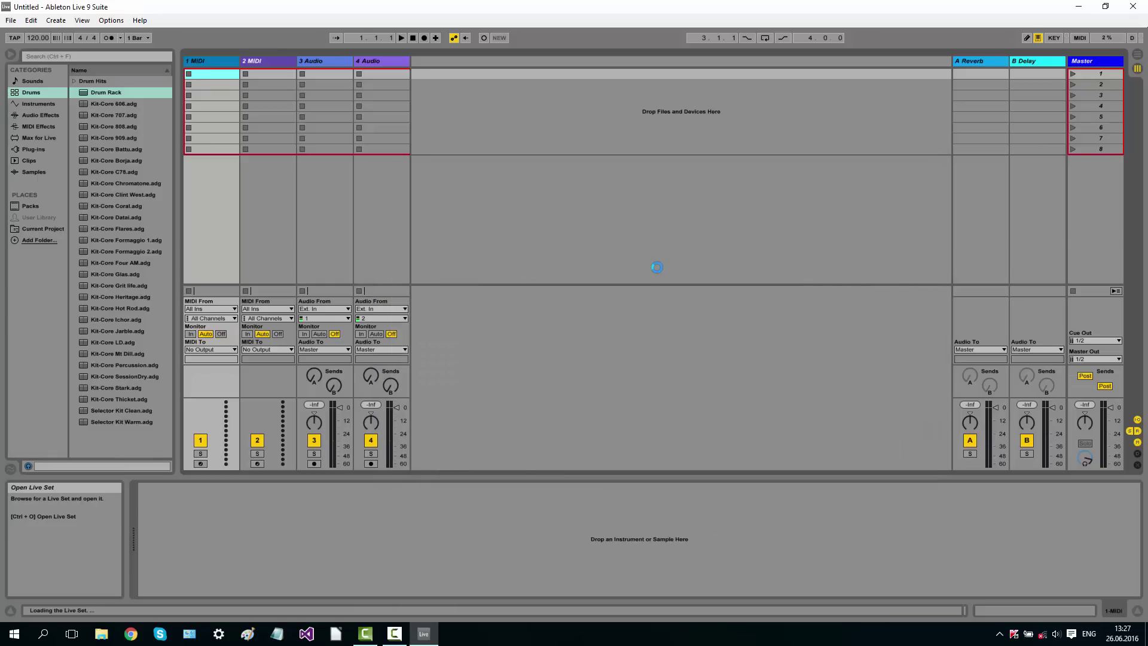